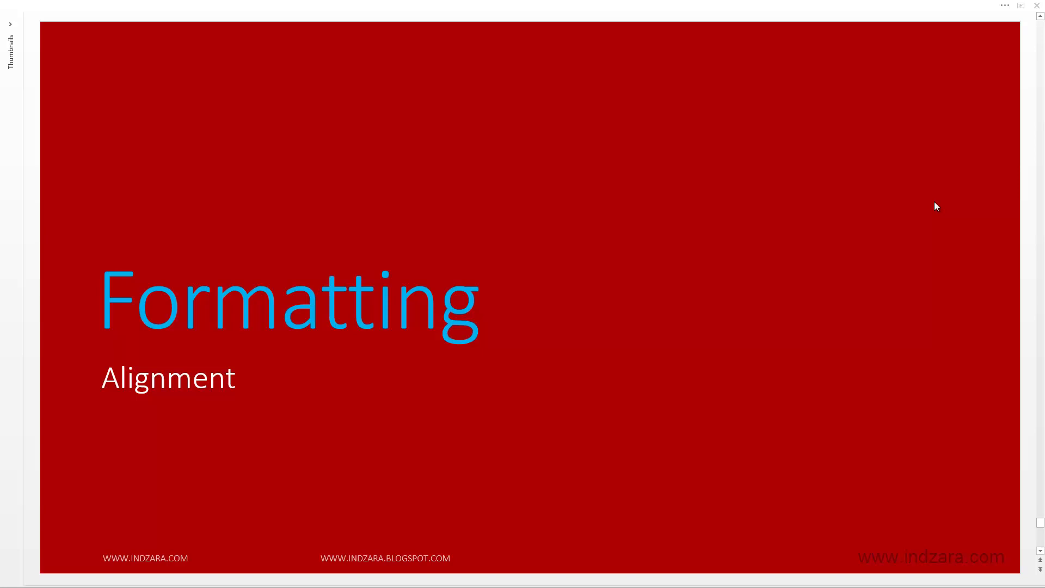
Step: Leave the Formatting – Alignment slide and switch to the Book1 workbook with alt+Tab
{"action": "key", "text": "alt+Tab"}
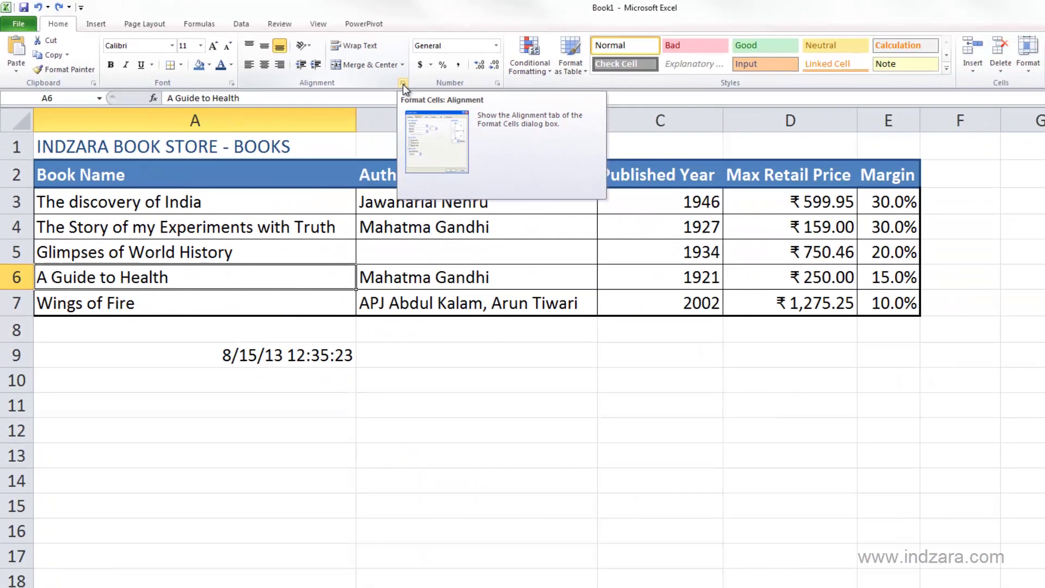
{"action": "left_click", "coordinate": [403, 84]}
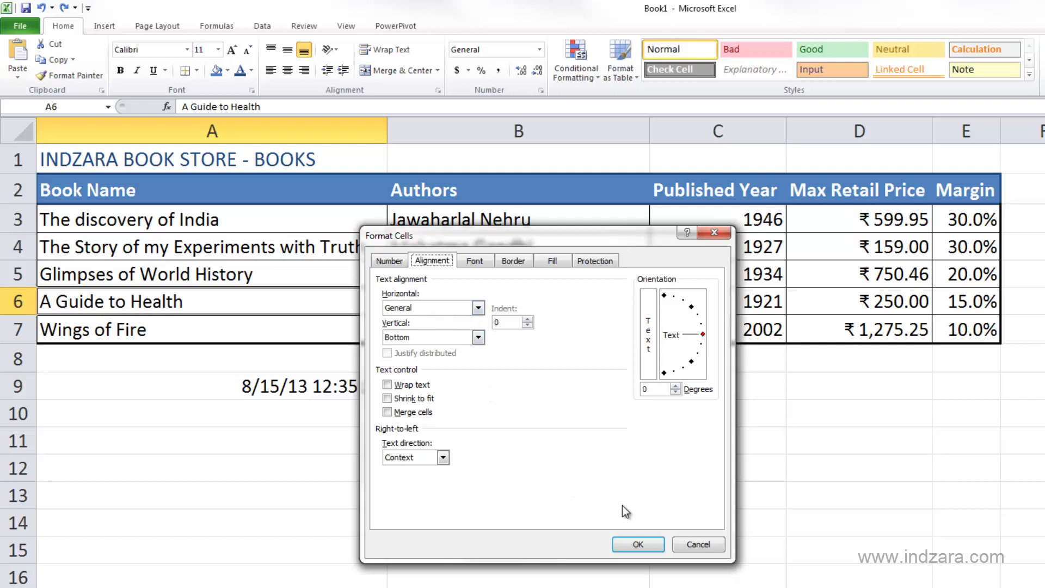
{"action": "left_click", "coordinate": [690, 545]}
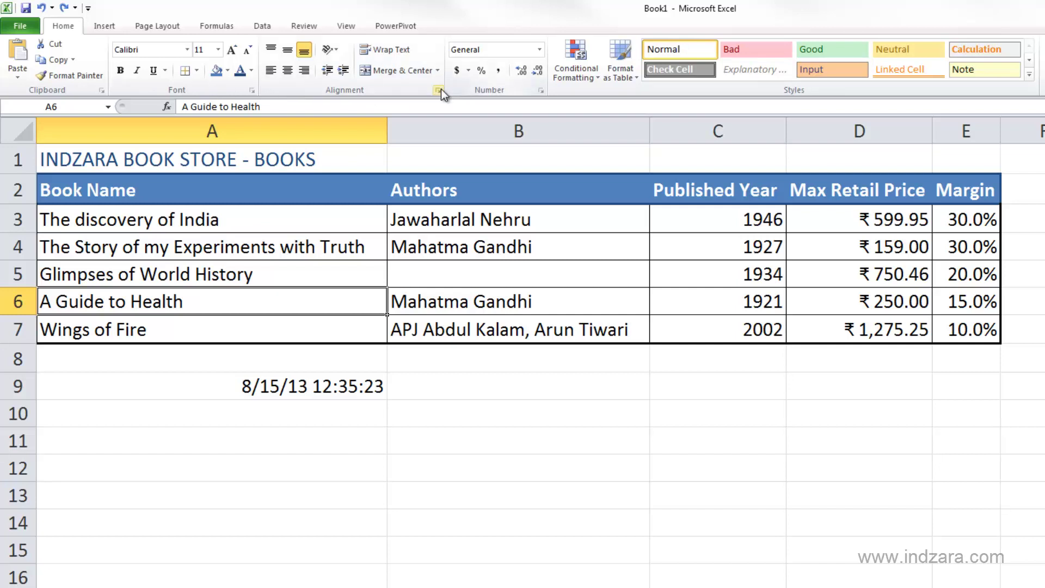
Step: Heighten row 1, try top and bottom alignment, then vertically centre the A1 title
{"action": "left_click", "coordinate": [287, 159]}
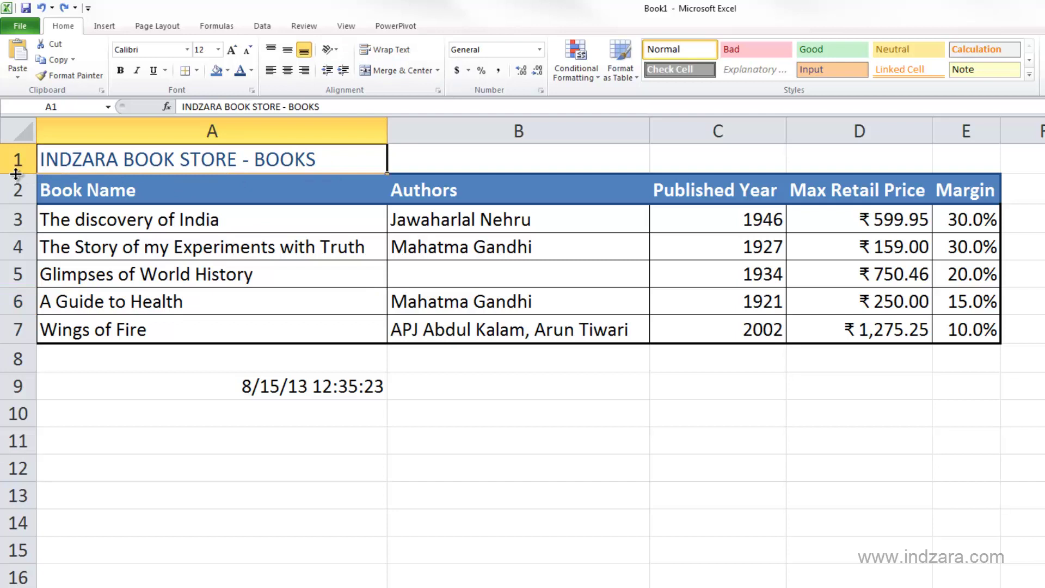
{"action": "left_click_drag", "start_coordinate": [17, 174], "coordinate": [18, 199]}
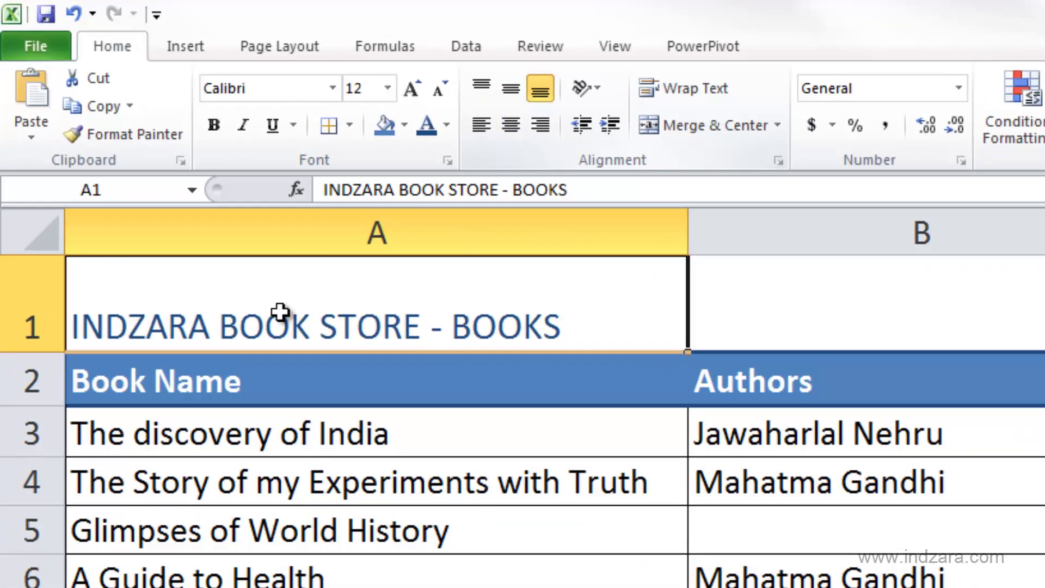
{"action": "left_click", "coordinate": [491, 90]}
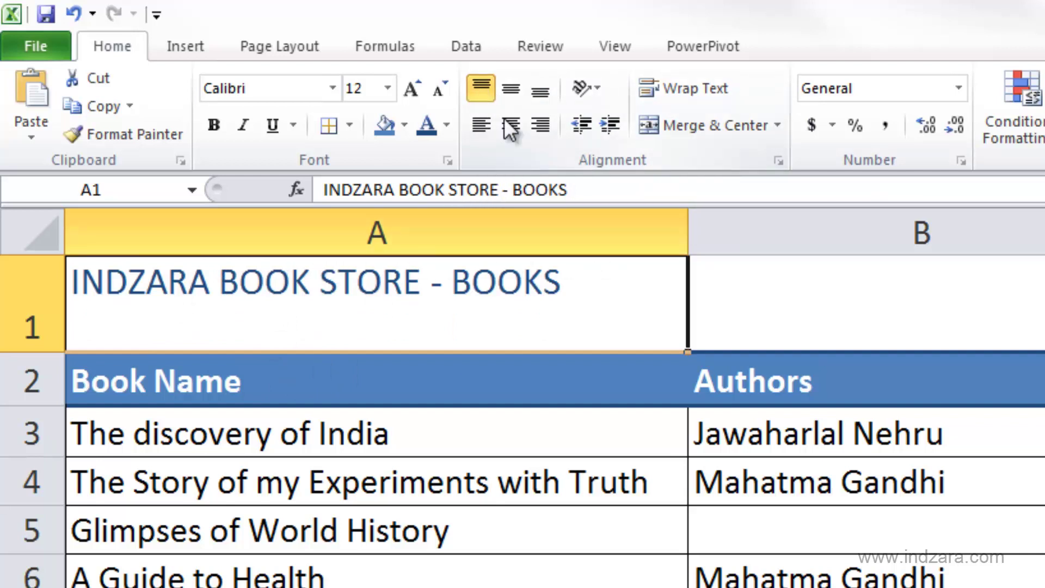
{"action": "left_click", "coordinate": [538, 99]}
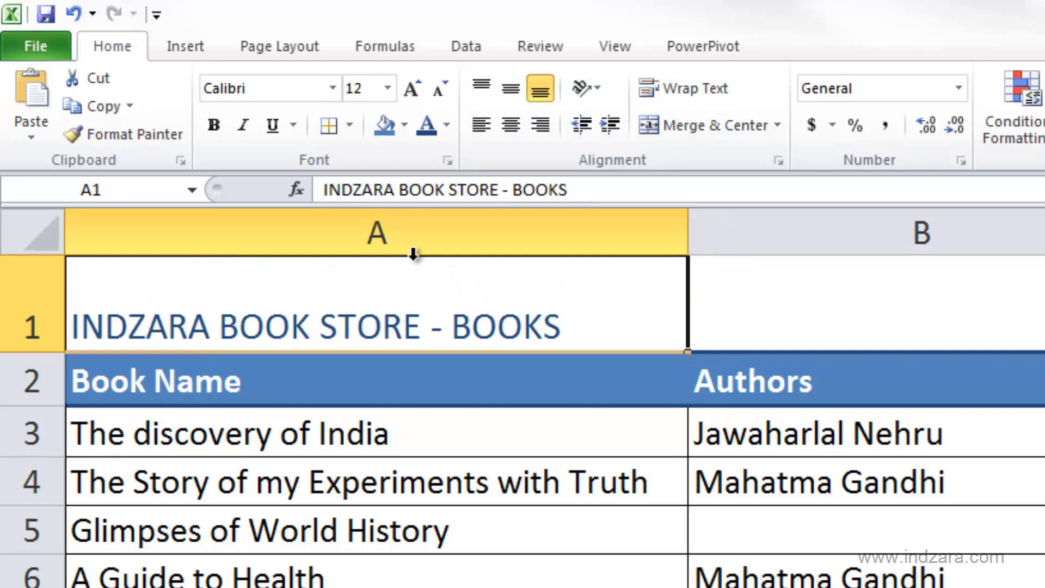
{"action": "left_click", "coordinate": [517, 93]}
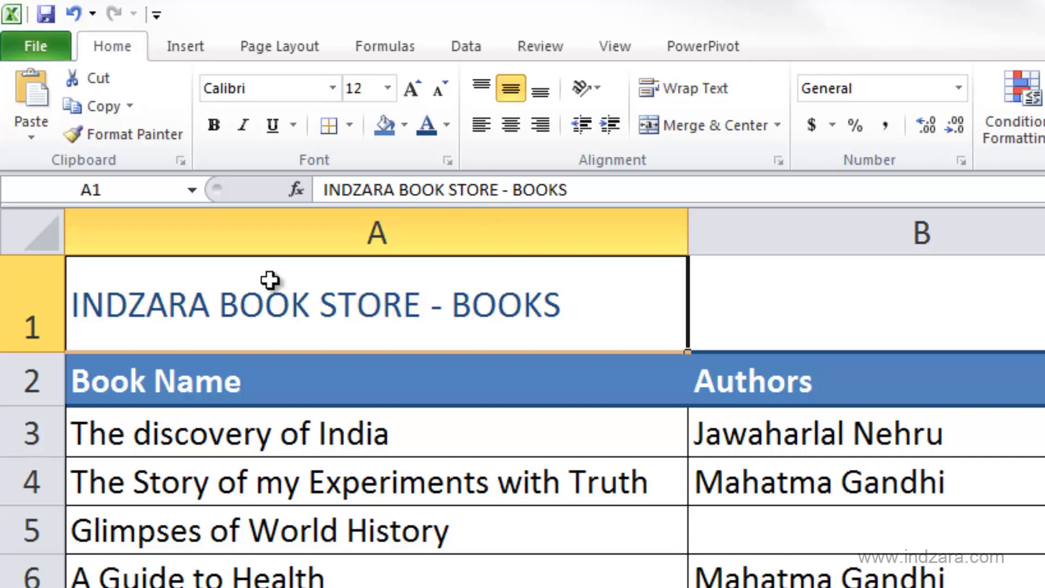
Step: Try right and left alignment, then horizontally centre the INDZARA BOOK STORE - BOOKS title
{"action": "left_click", "coordinate": [545, 132]}
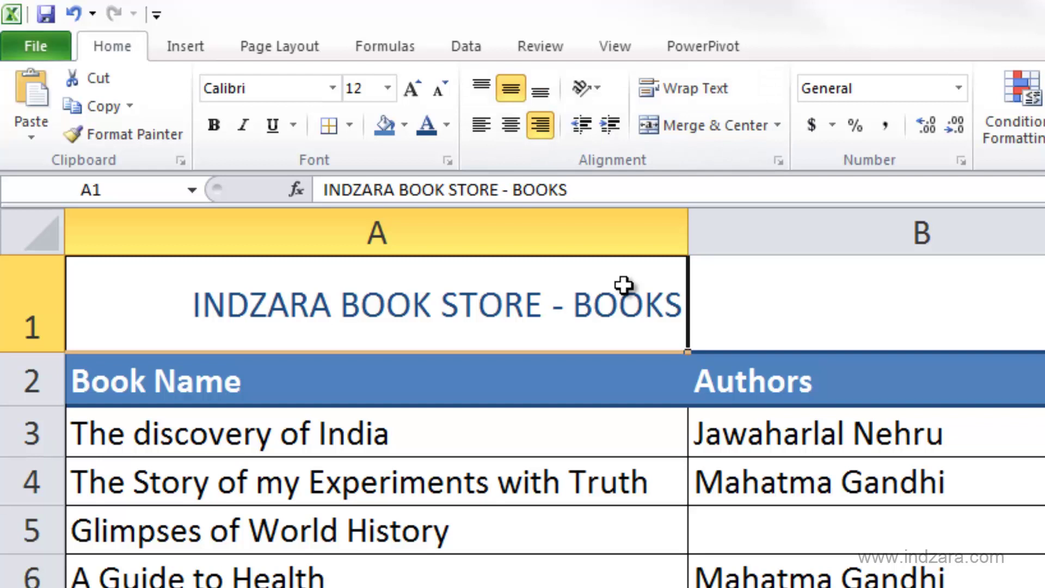
{"action": "left_click", "coordinate": [484, 132]}
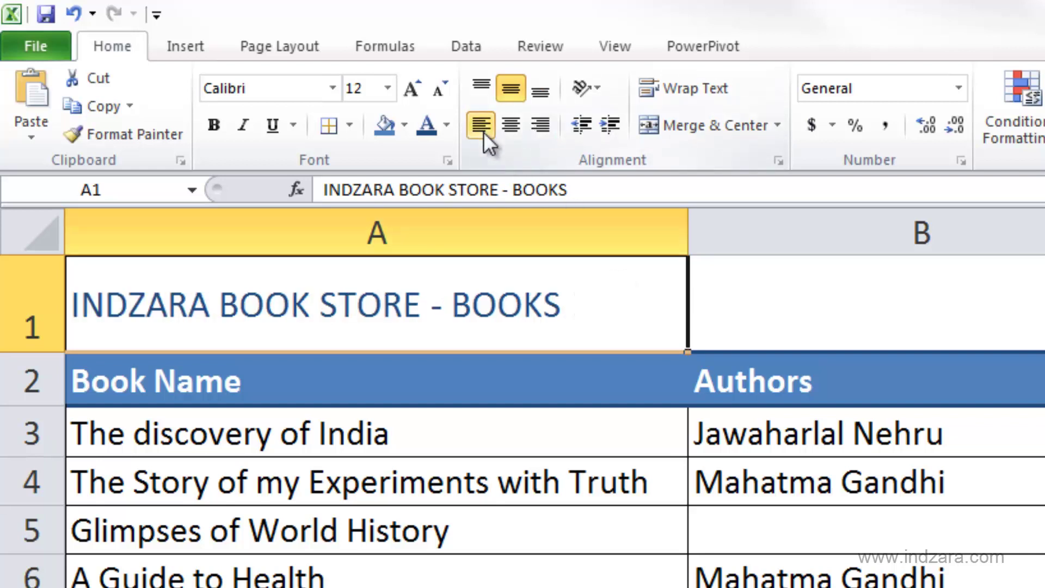
{"action": "left_click", "coordinate": [510, 132]}
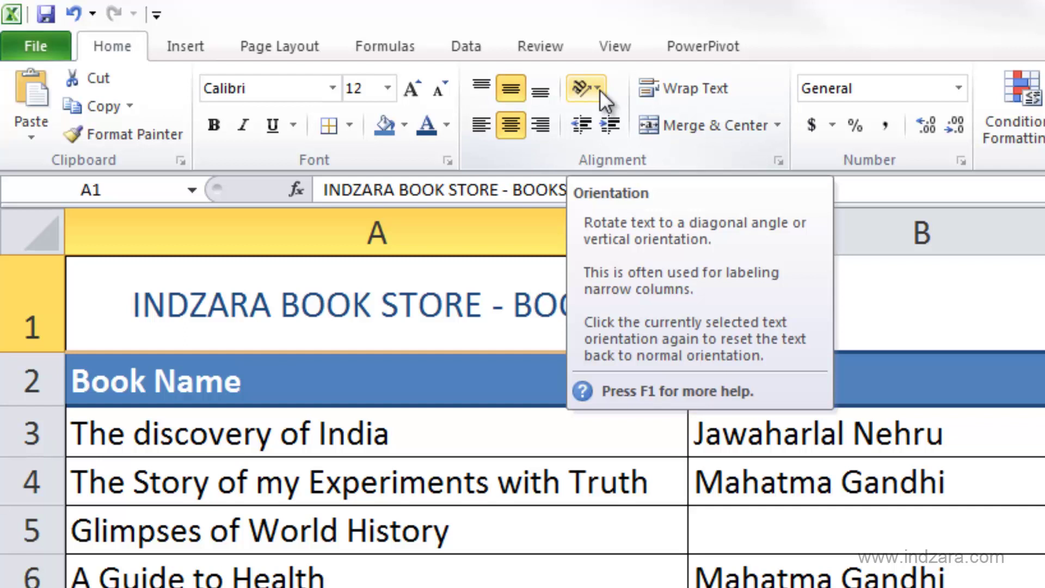
Step: Apply Angle Counterclockwise orientation to the A1 title
{"action": "left_click", "coordinate": [600, 90]}
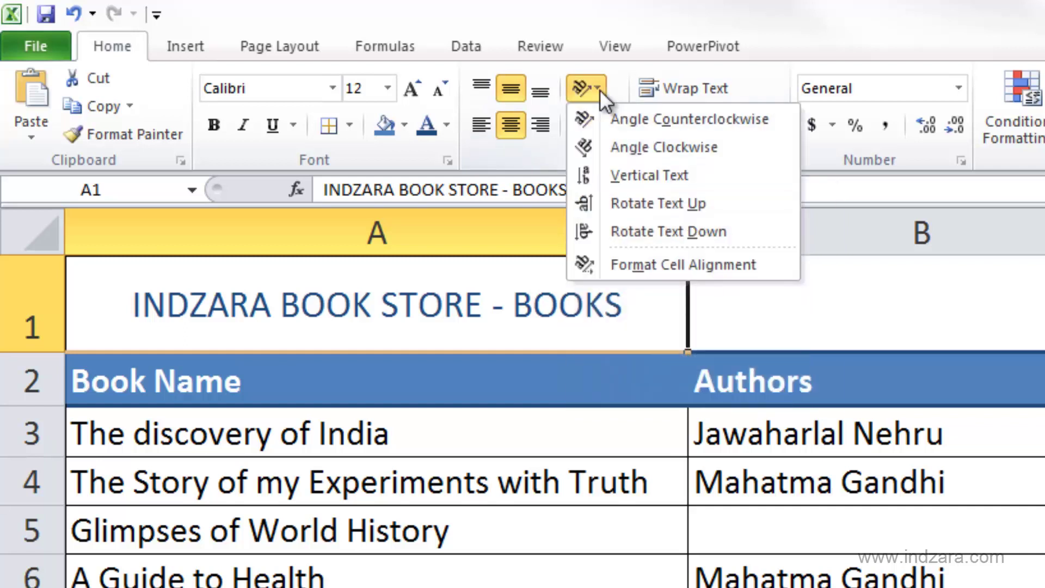
{"action": "left_click", "coordinate": [645, 127]}
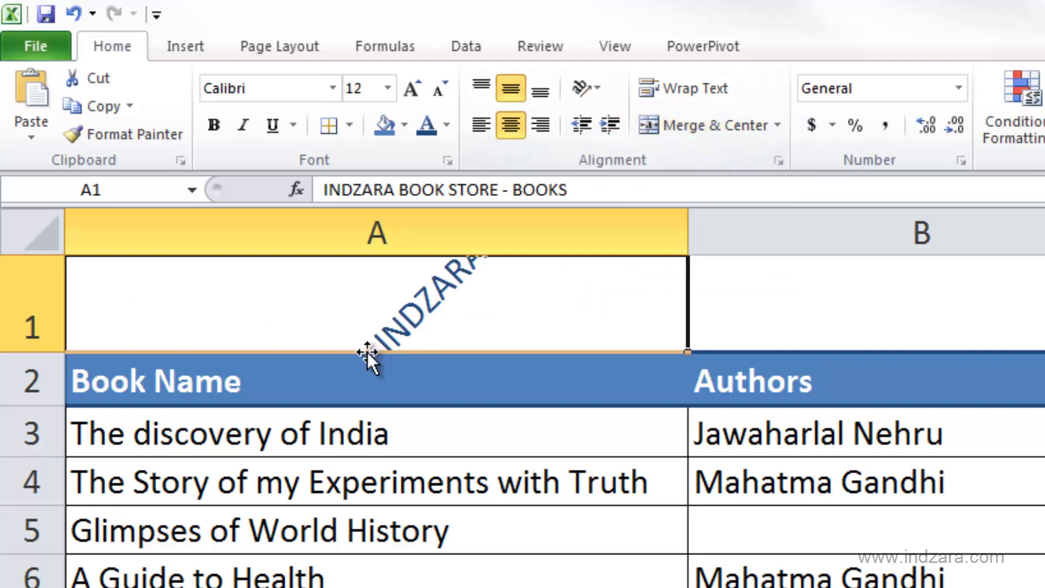
{"action": "left_click", "coordinate": [602, 84]}
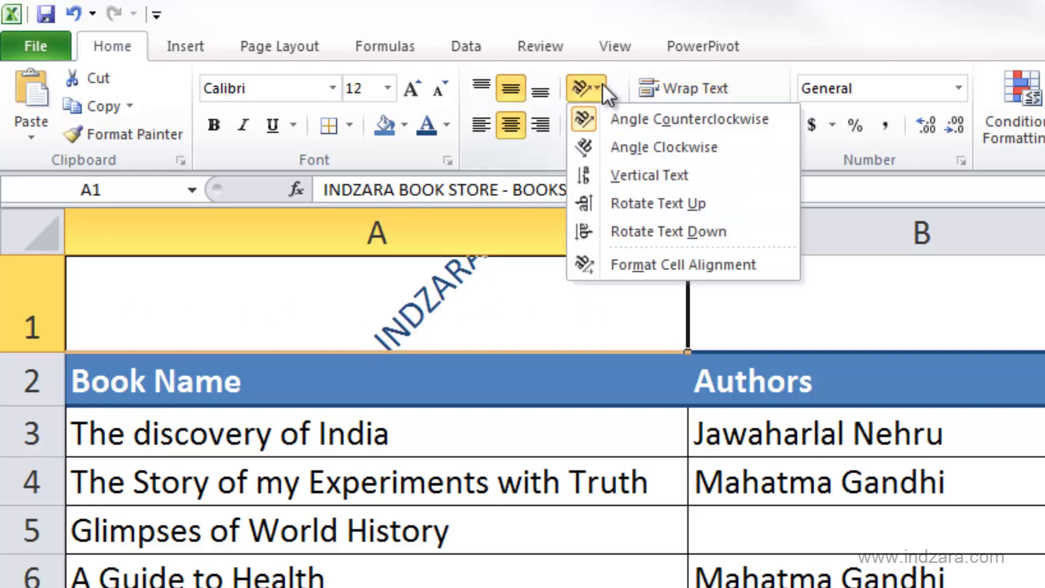
Step: Set the A1 title to Vertical Text, heighten row 1, then try Rotate Text Up and settle on Rotate Text Down
{"action": "left_click", "coordinate": [642, 181]}
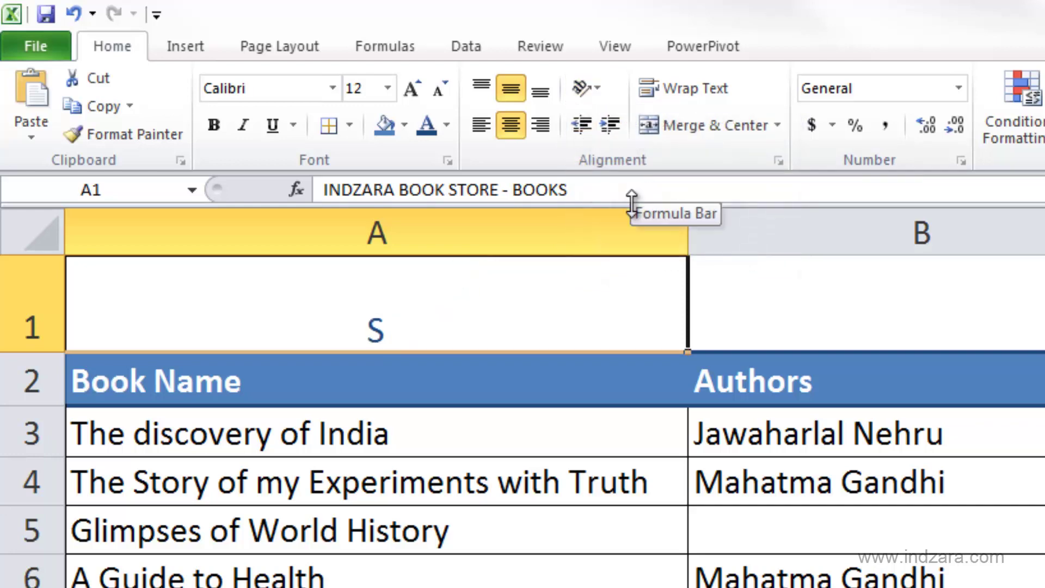
{"action": "left_click_drag", "start_coordinate": [48, 350], "coordinate": [30, 587]}
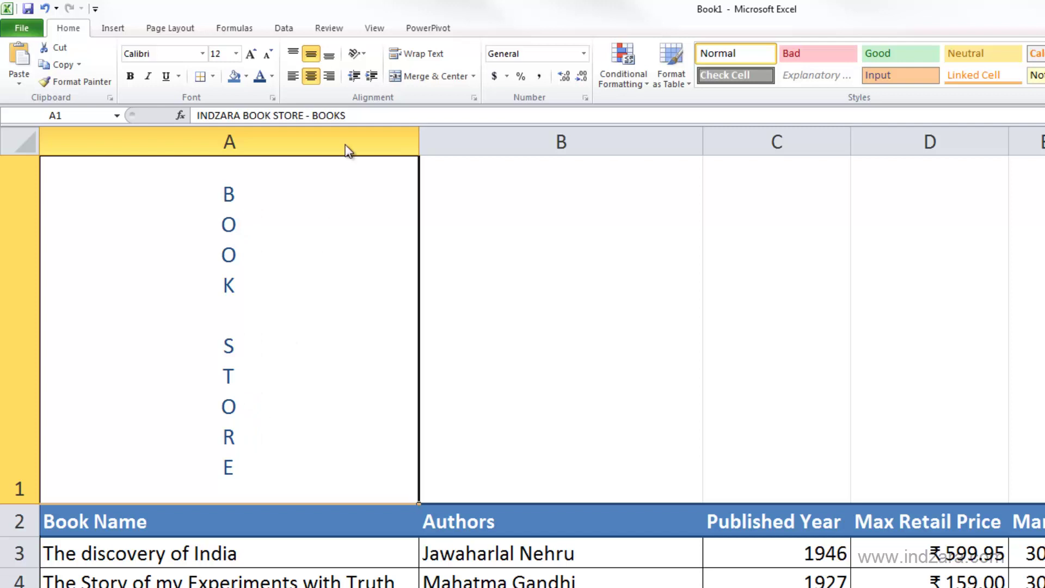
{"action": "left_click", "coordinate": [364, 54]}
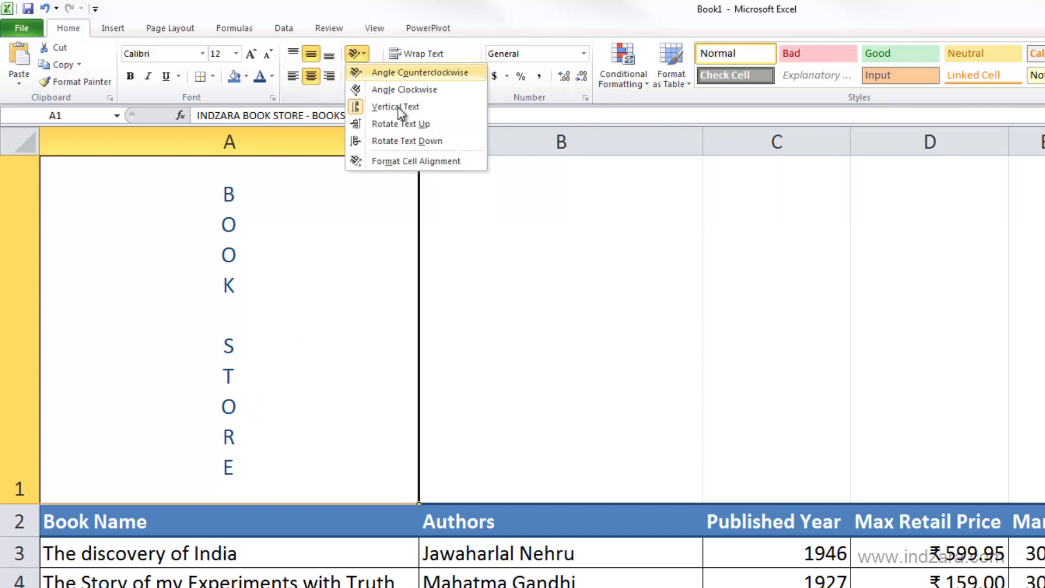
{"action": "left_click", "coordinate": [393, 123]}
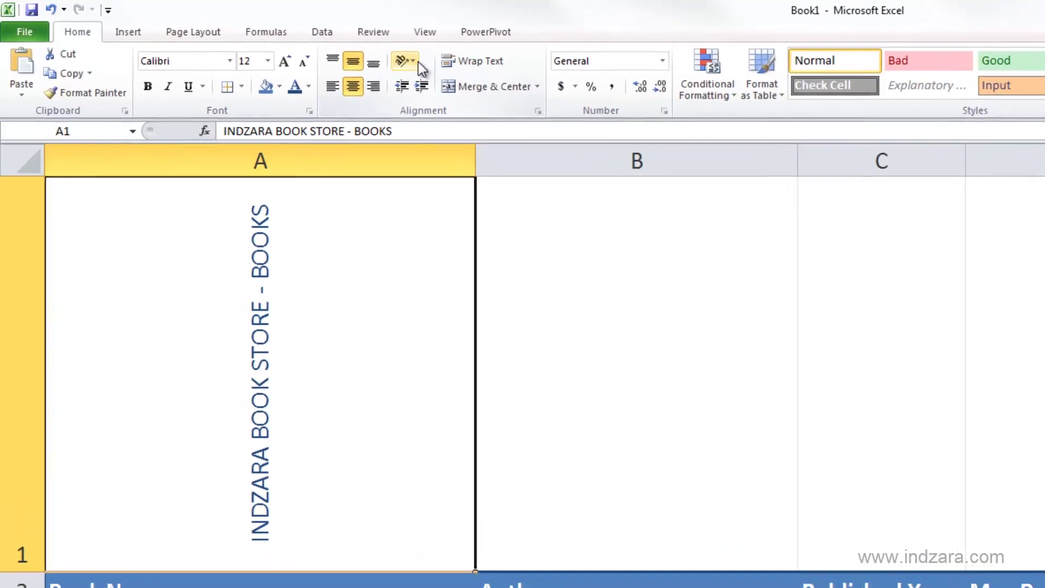
{"action": "left_click", "coordinate": [416, 61]}
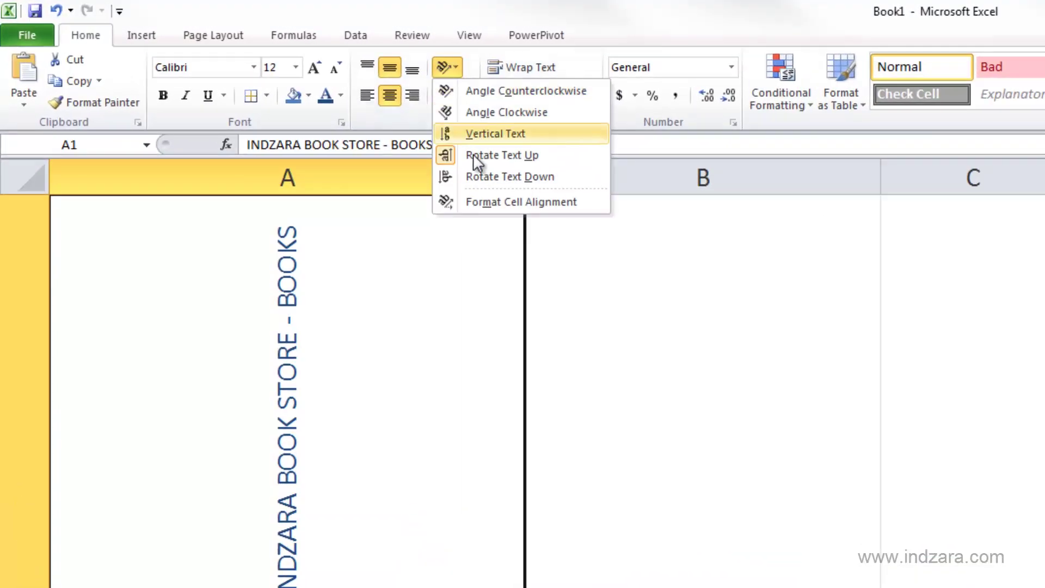
{"action": "left_click", "coordinate": [471, 177]}
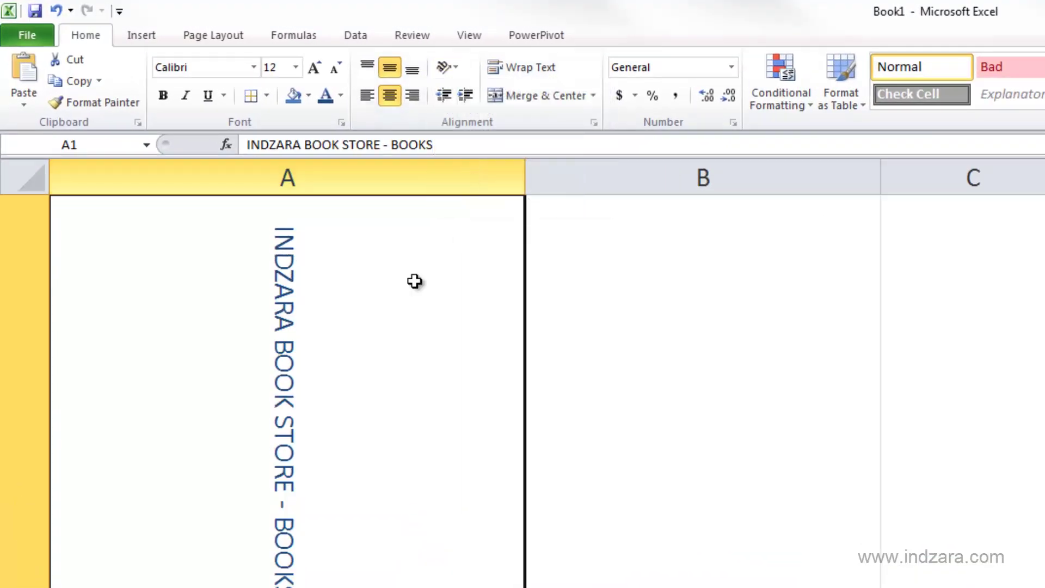
{"action": "left_click", "coordinate": [450, 68]}
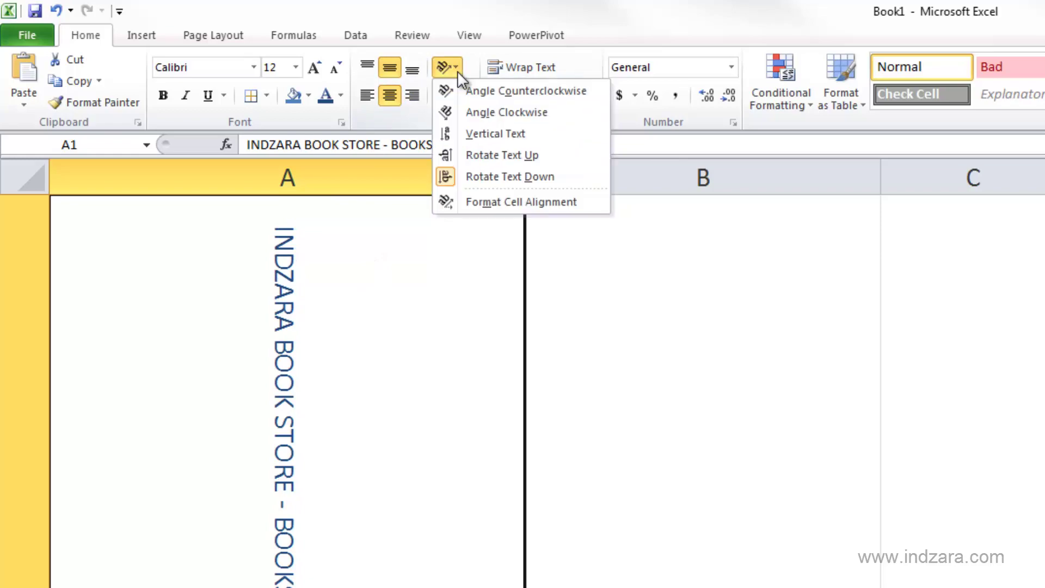
Step: Set the A1 title's rotation to -53 degrees in the Format Cells alignment settings
{"action": "left_click", "coordinate": [473, 201]}
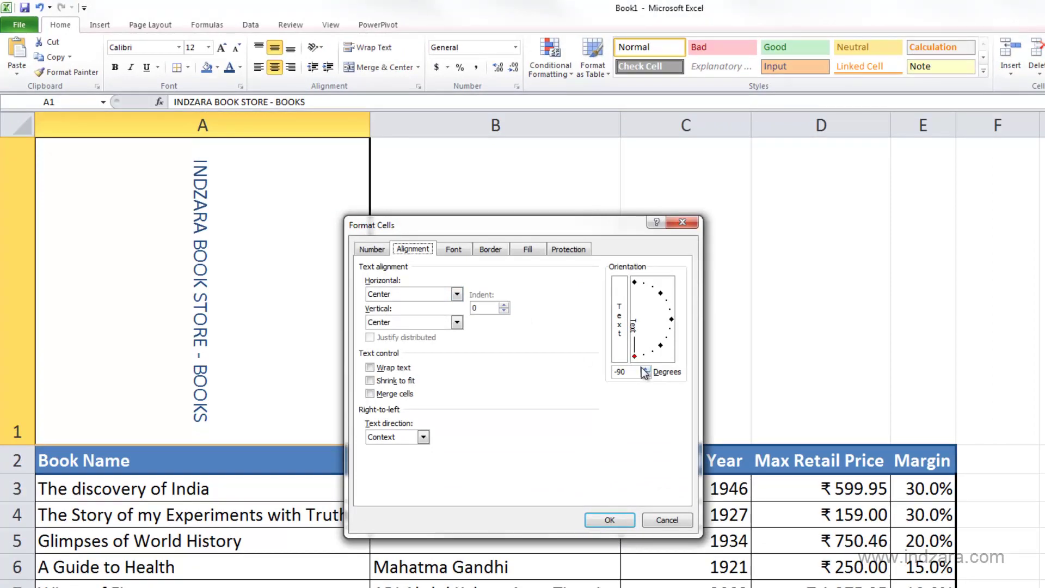
{"action": "left_click", "coordinate": [646, 375]}
{"action": "left_click", "coordinate": [645, 370]}
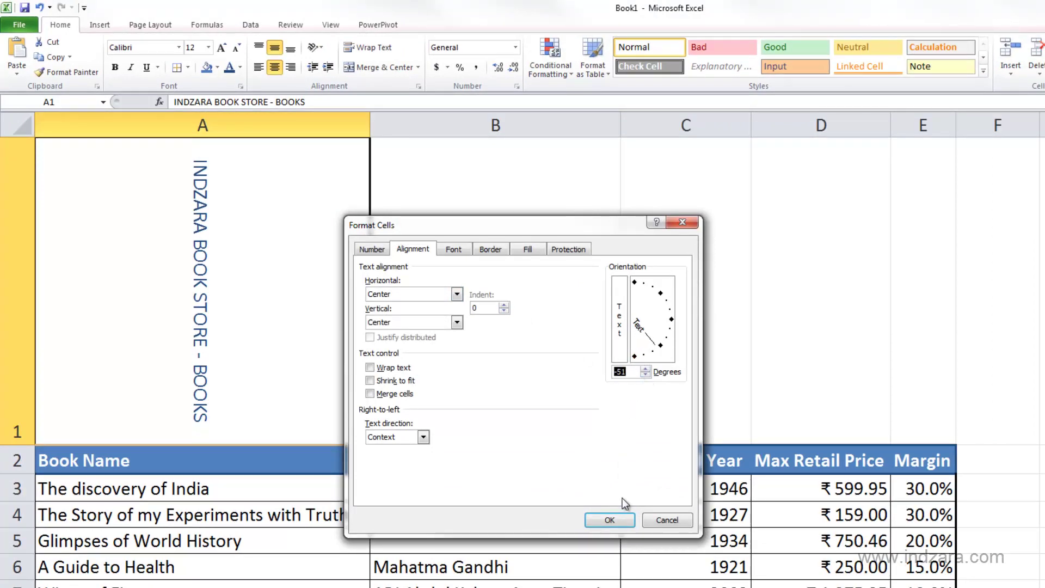
{"action": "left_click", "coordinate": [610, 520]}
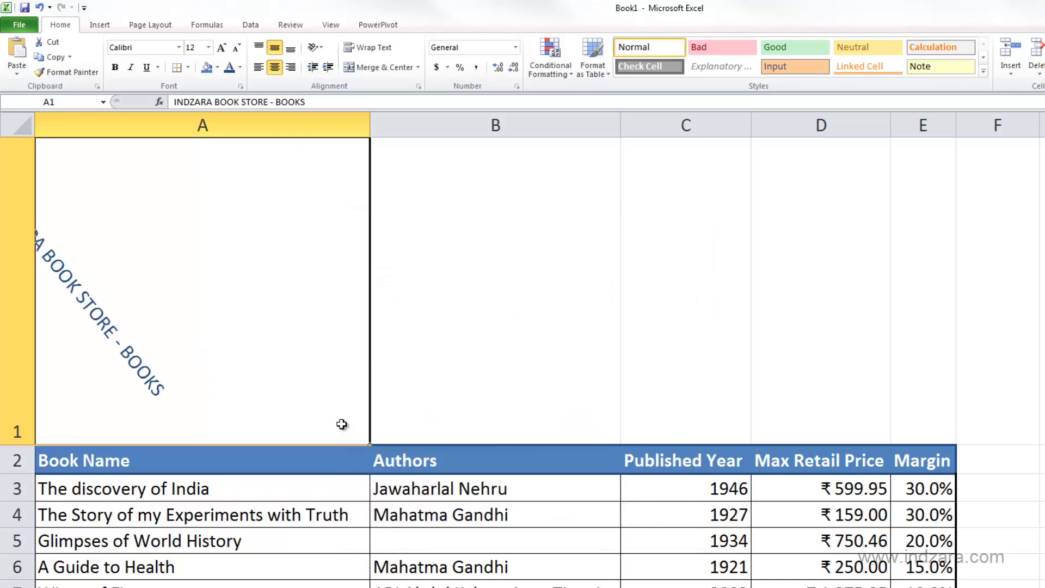
{"action": "left_click", "coordinate": [321, 48]}
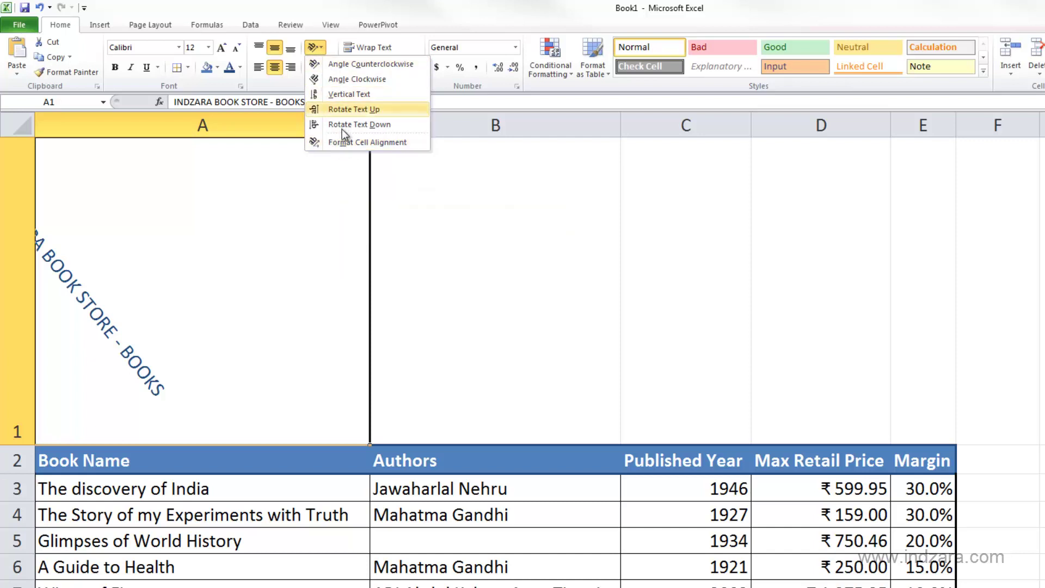
Step: Undo the -53 degree rotation, return the title to horizontal text, and autofit row 1
{"action": "left_click", "coordinate": [230, 247]}
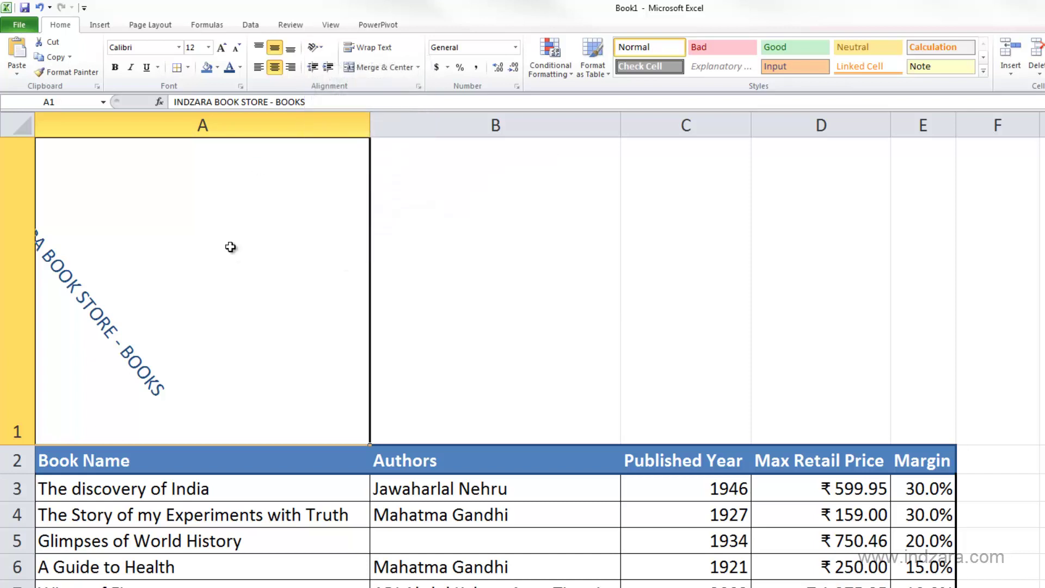
{"action": "key", "text": "ctrl+z"}
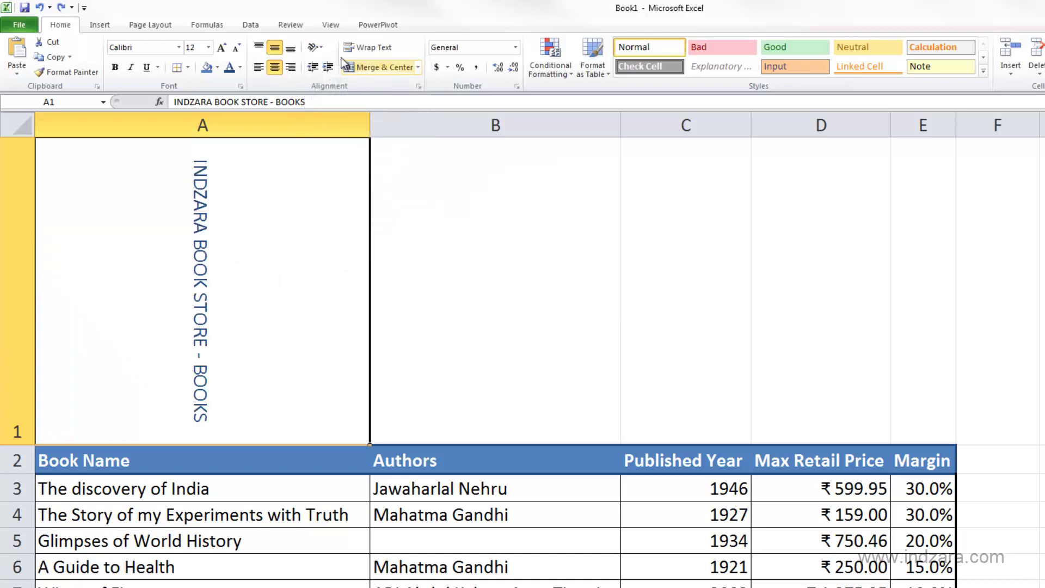
{"action": "left_click", "coordinate": [322, 48]}
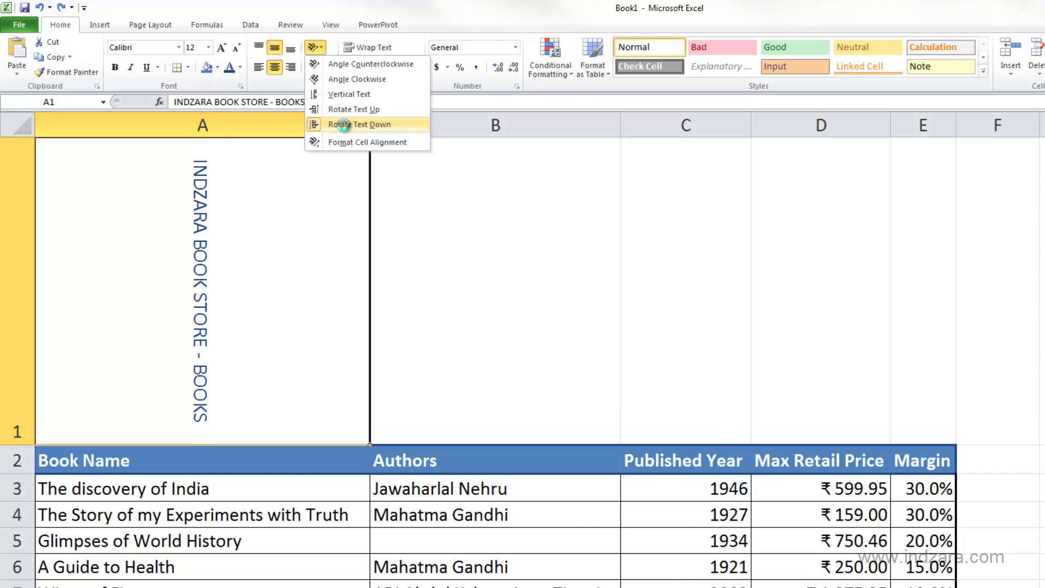
{"action": "left_click", "coordinate": [348, 125]}
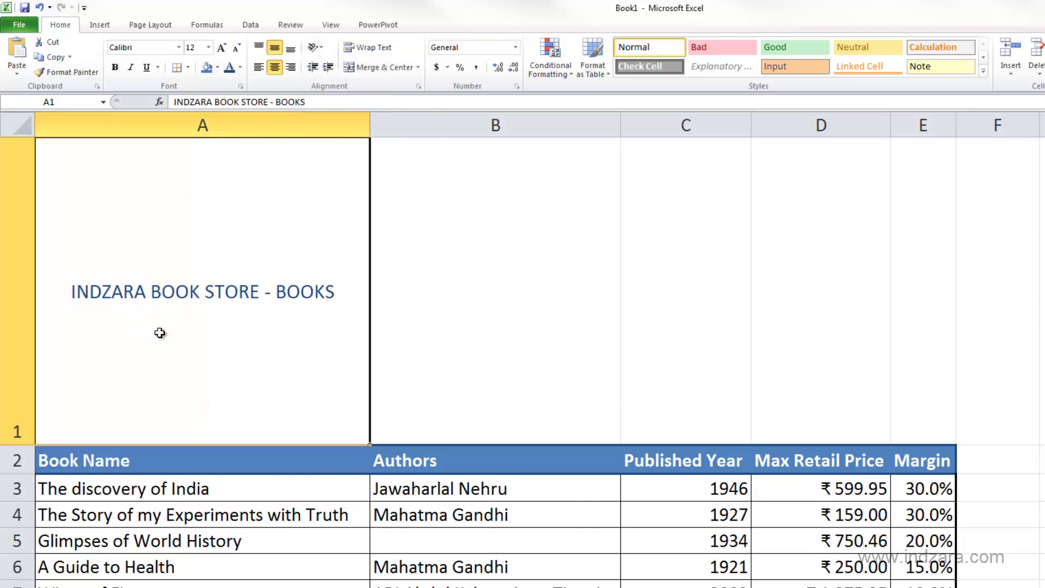
{"action": "double_click", "coordinate": [27, 445]}
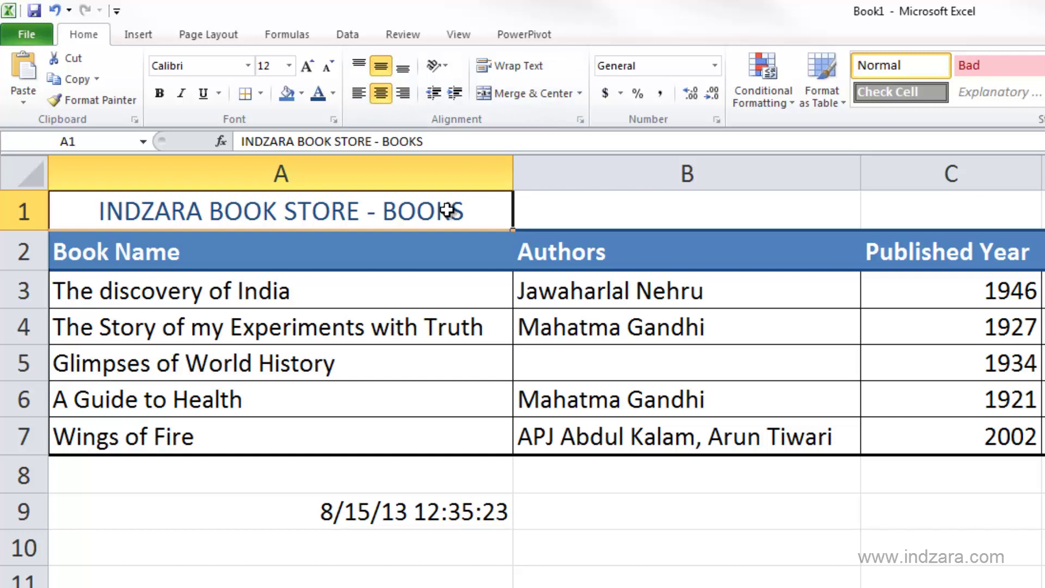
{"action": "left_click", "coordinate": [450, 67]}
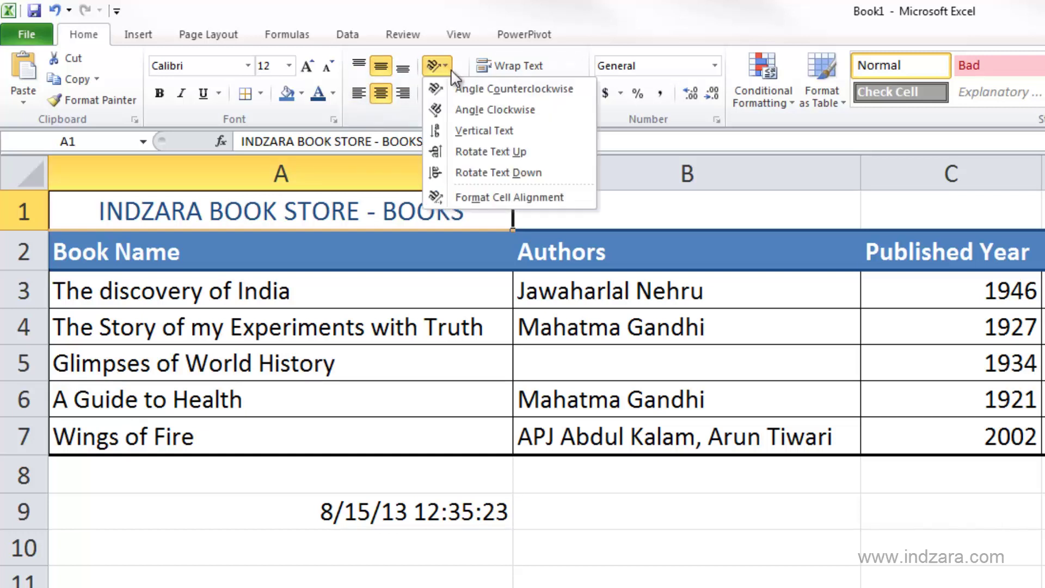
Step: Review the Horizontal alignment options in Format Cells, keeping A1 at Center
{"action": "left_click", "coordinate": [490, 198]}
{"action": "left_click_drag", "start_coordinate": [688, 249], "coordinate": [636, 250]}
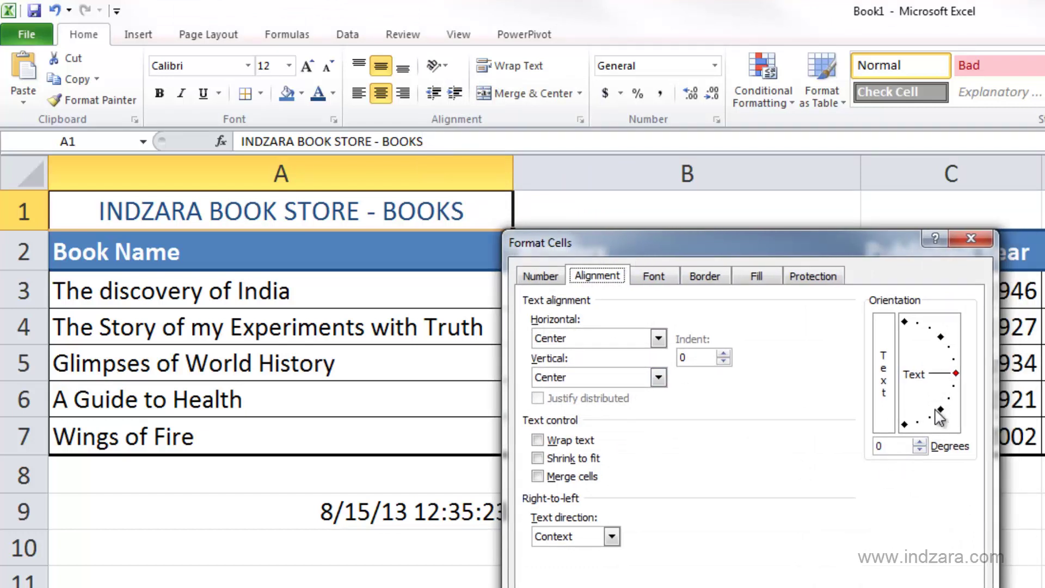
{"action": "left_click", "coordinate": [659, 339]}
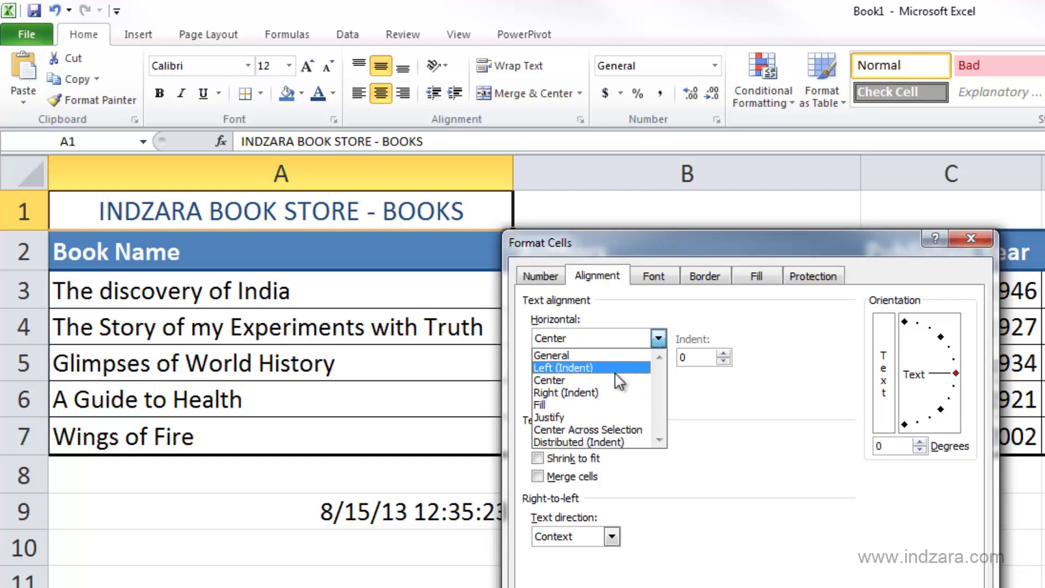
{"action": "left_click", "coordinate": [719, 400]}
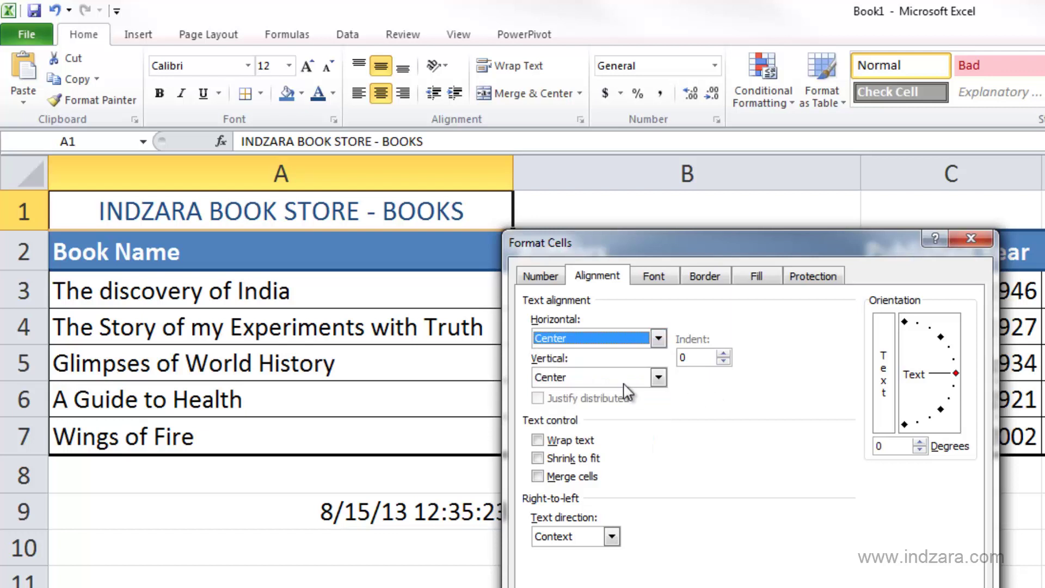
{"action": "left_click", "coordinate": [659, 338]}
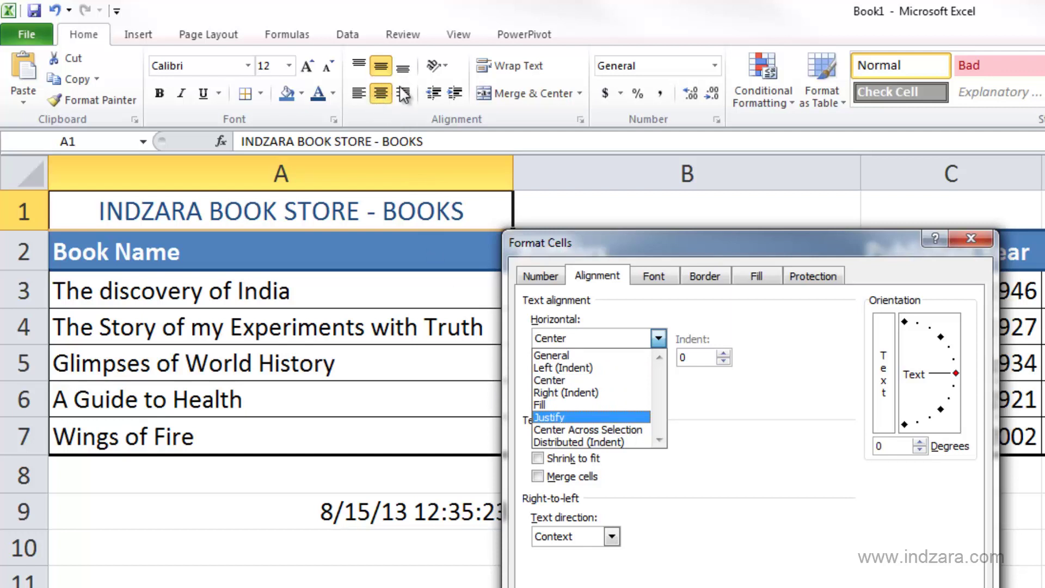
{"action": "left_click", "coordinate": [657, 341]}
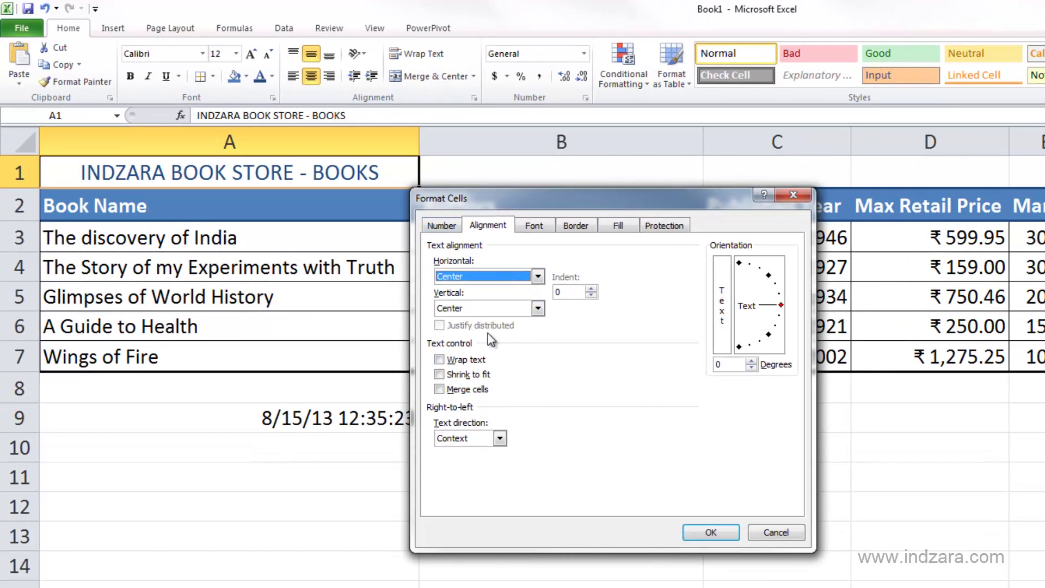
Step: Cancel Format Cells, select B7, and narrow column B to width 14.43
{"action": "left_click", "coordinate": [762, 534]}
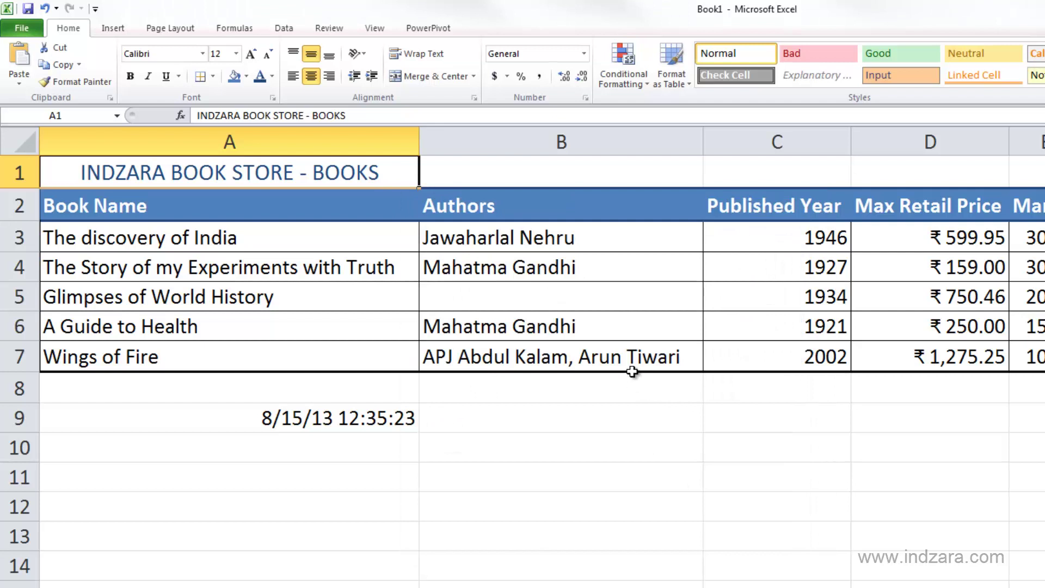
{"action": "left_click", "coordinate": [479, 361]}
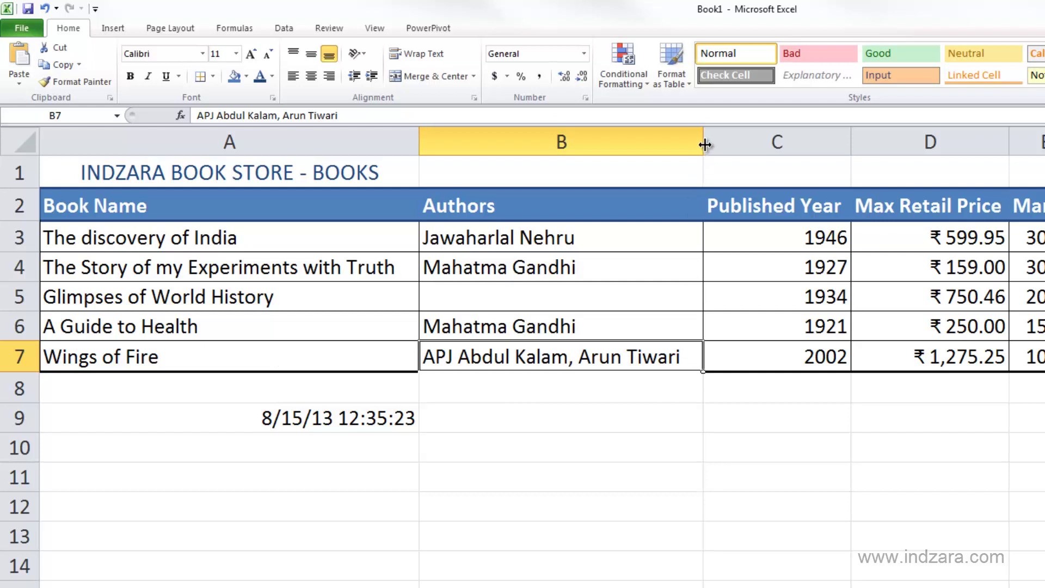
{"action": "left_click_drag", "start_coordinate": [705, 145], "coordinate": [581, 232]}
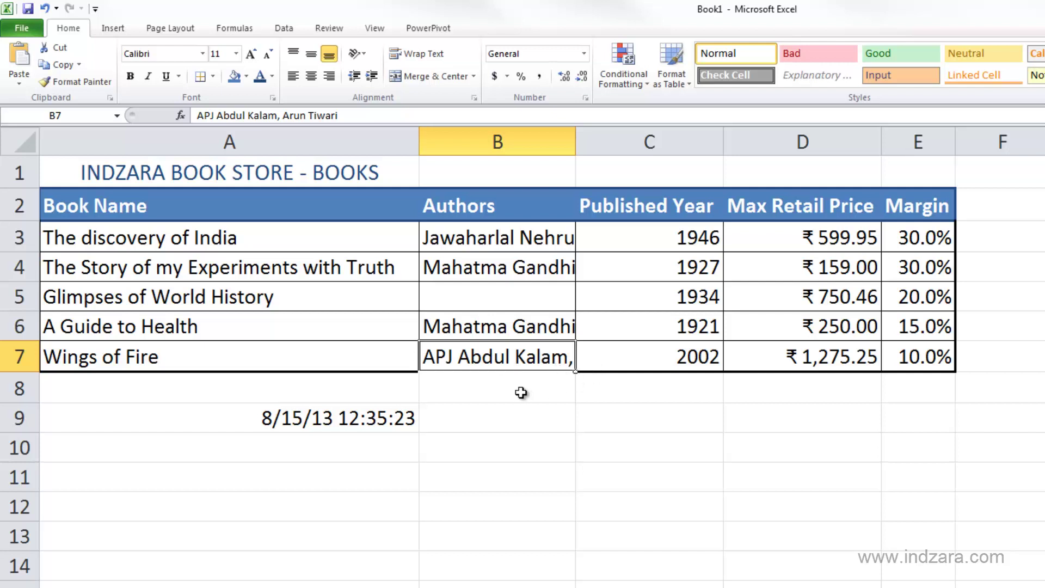
{"action": "left_click", "coordinate": [427, 58]}
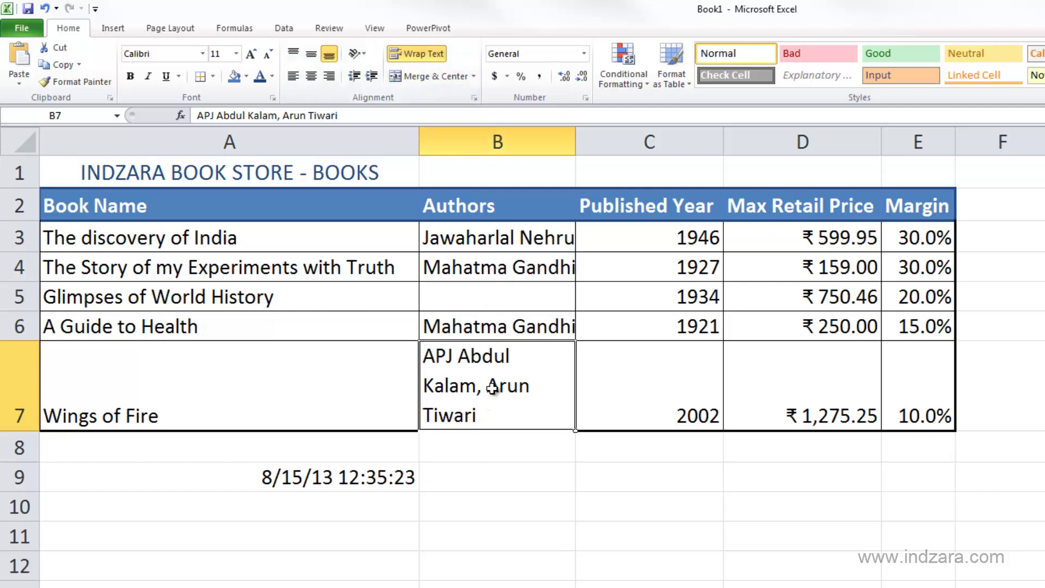
{"action": "left_click_drag", "start_coordinate": [500, 271], "coordinate": [490, 326]}
{"action": "left_click", "coordinate": [442, 50]}
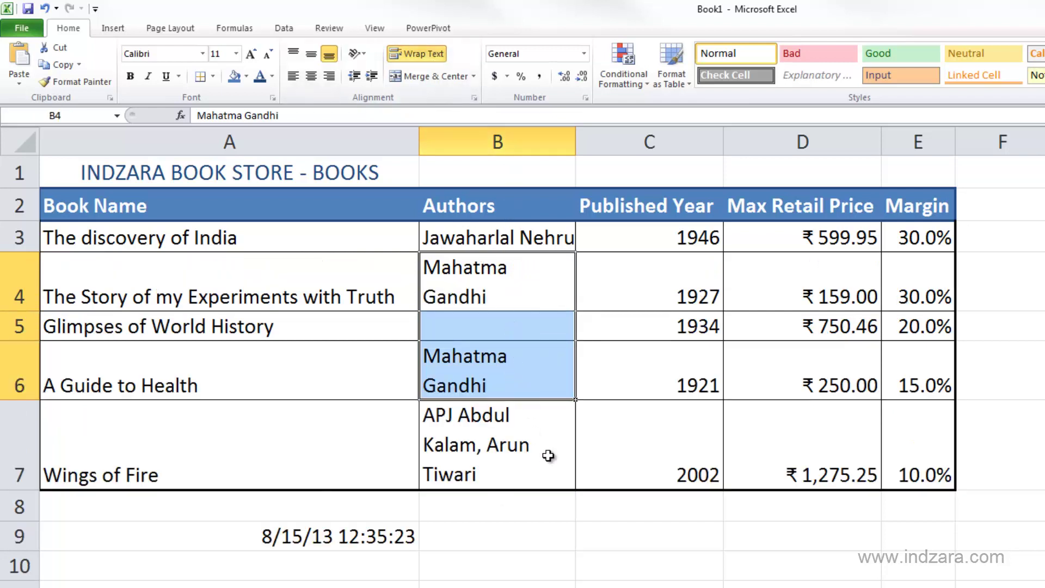
{"action": "left_click_drag", "start_coordinate": [509, 292], "coordinate": [512, 449]}
{"action": "left_click", "coordinate": [430, 56]}
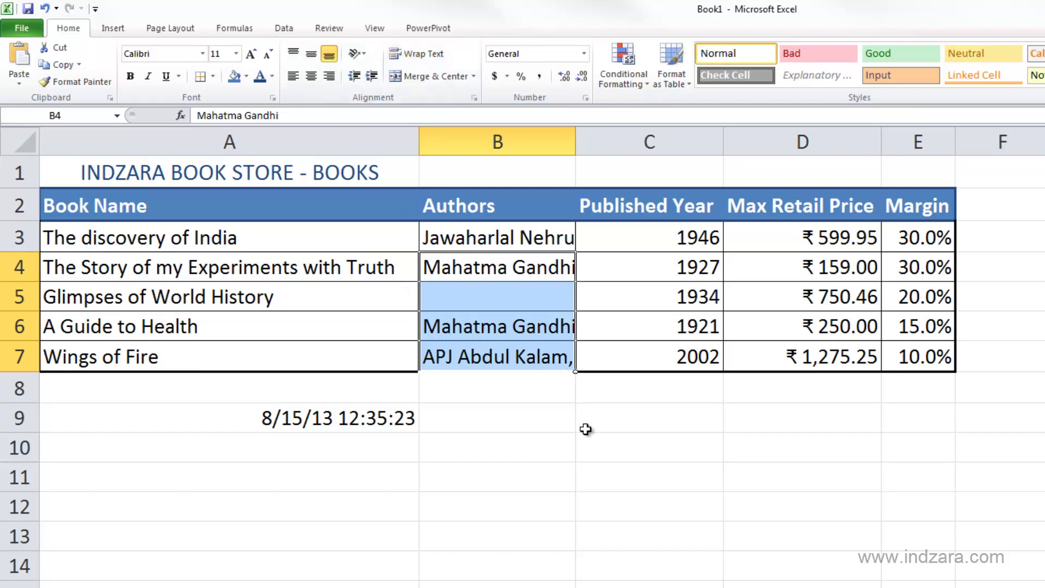
{"action": "left_click", "coordinate": [534, 357]}
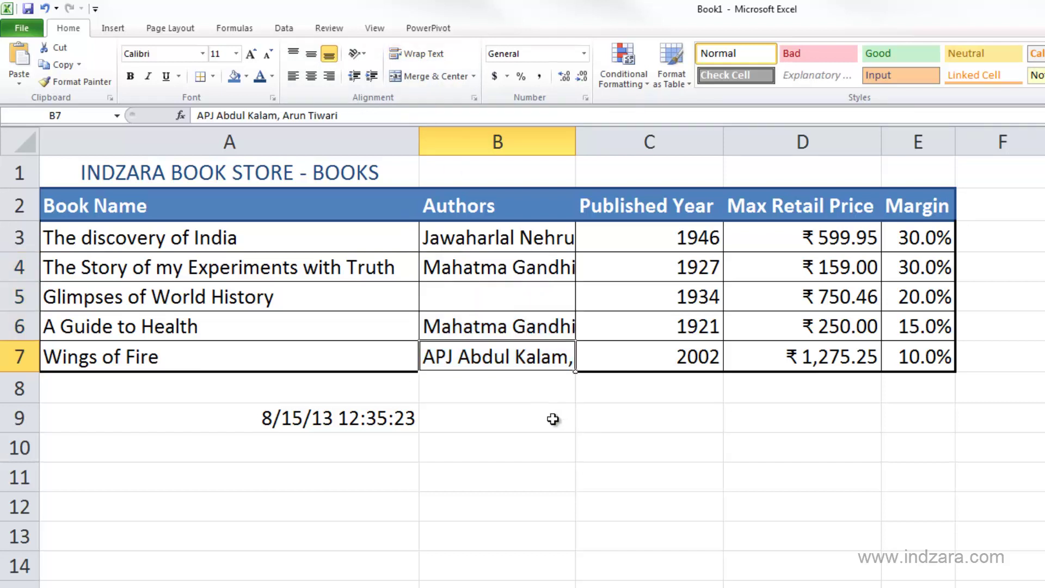
Step: Turn on Shrink to fit for cell B7 in the Format Cells alignment settings
{"action": "left_click", "coordinate": [476, 99]}
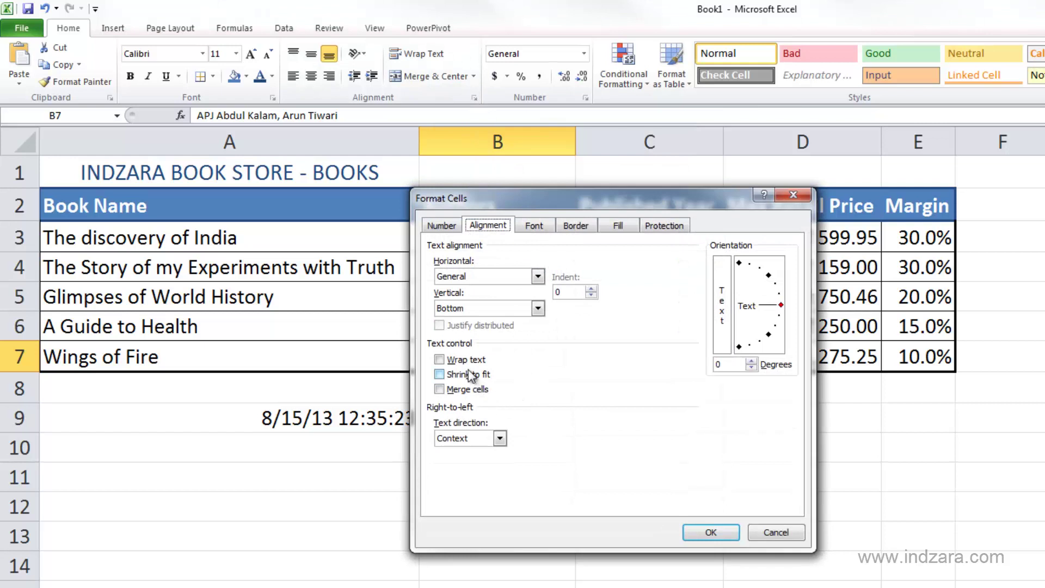
{"action": "left_click", "coordinate": [440, 374]}
{"action": "left_click", "coordinate": [690, 530]}
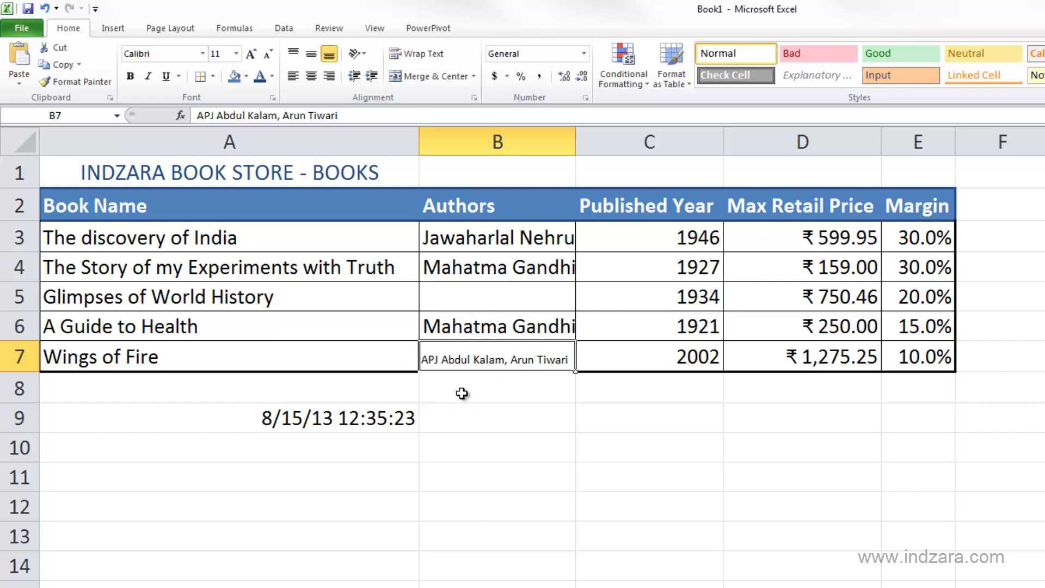
Step: Undo B7's shrink-to-fit and AutoFit column B to its longest author entry
{"action": "key", "text": "ctrl+z"}
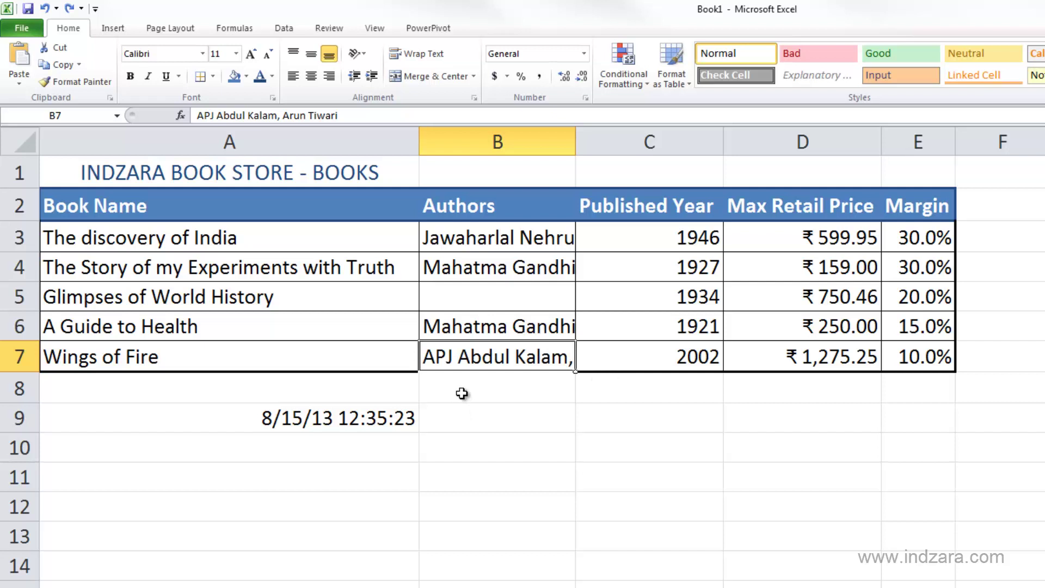
{"action": "double_click", "coordinate": [576, 141]}
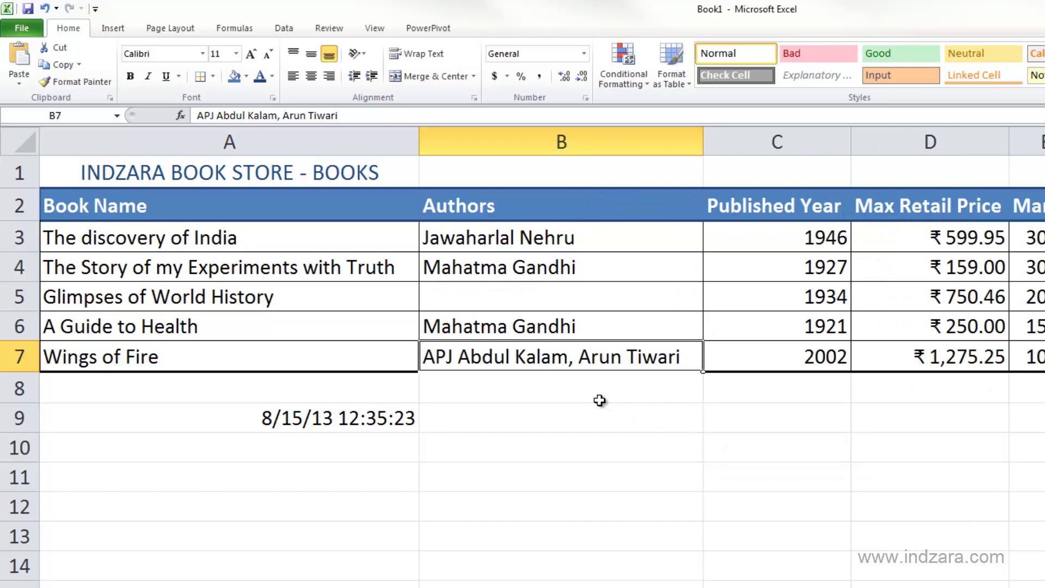
{"action": "key", "text": "Return"}
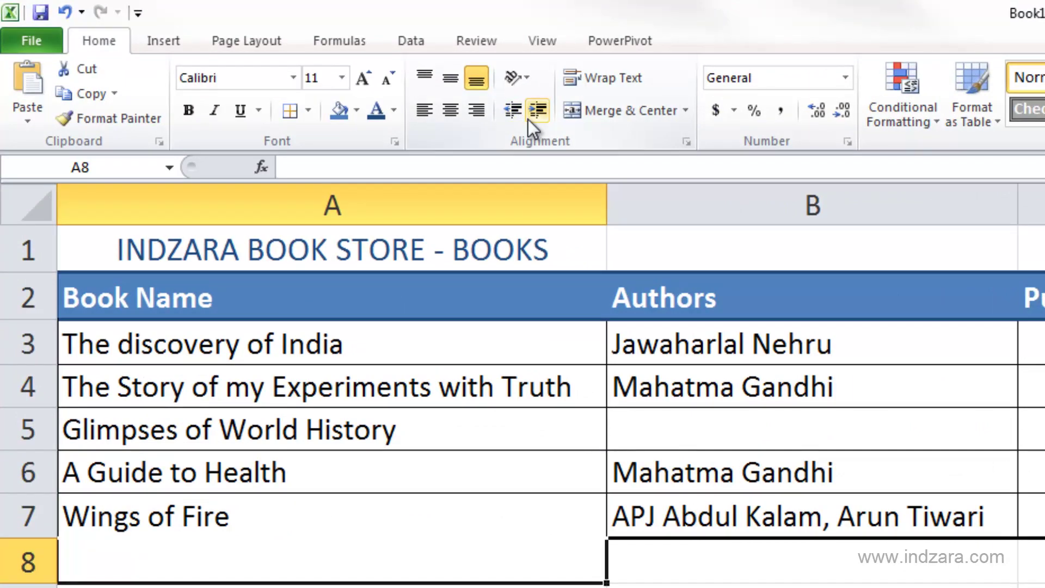
Step: Widen column A to about 56 characters, then indent A3's book name twice and remove both indents
{"action": "left_click", "coordinate": [532, 343]}
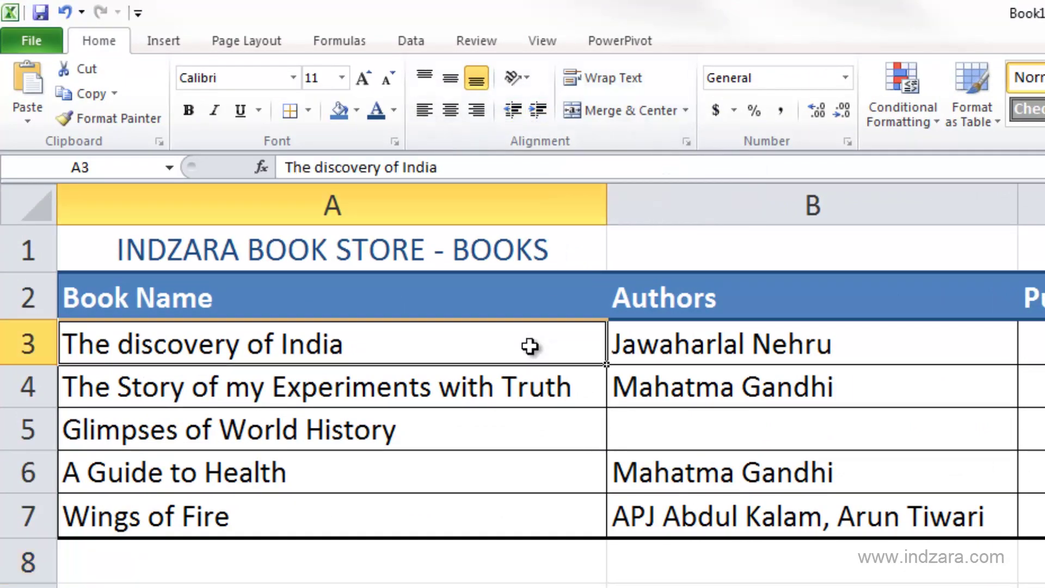
{"action": "left_click_drag", "start_coordinate": [603, 200], "coordinate": [924, 202]}
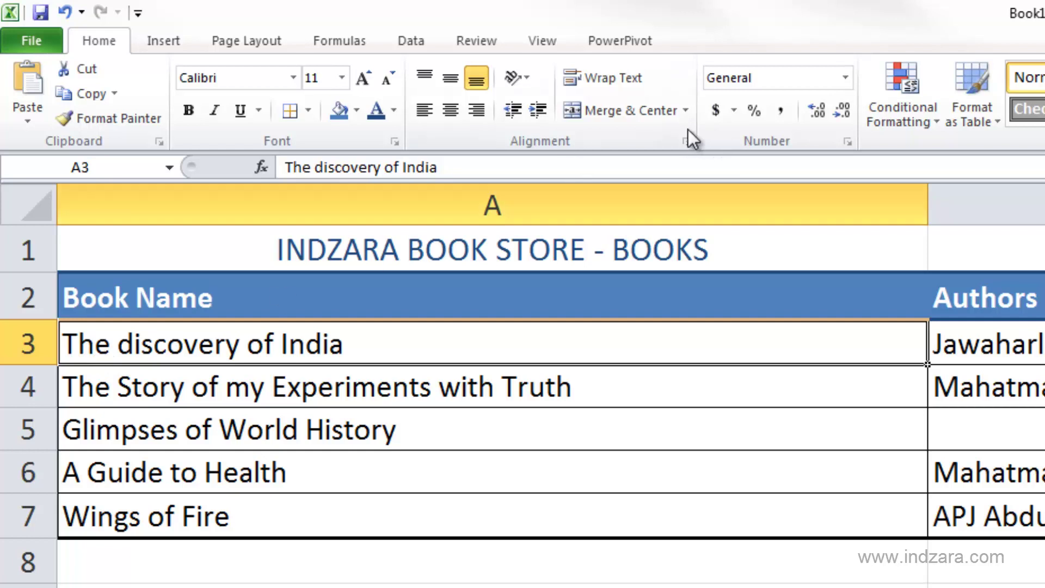
{"action": "left_click", "coordinate": [538, 111]}
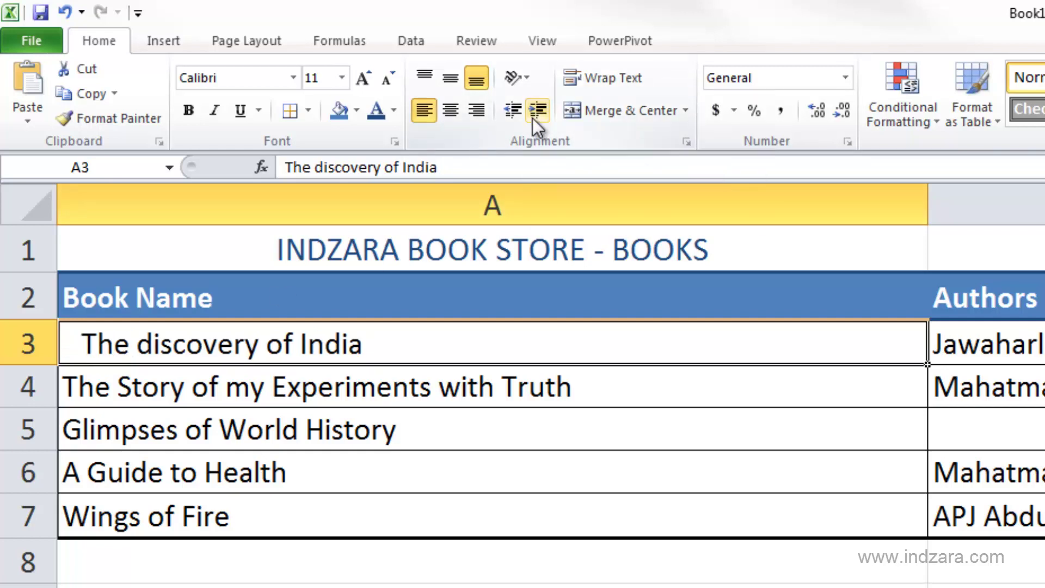
{"action": "left_click", "coordinate": [533, 119]}
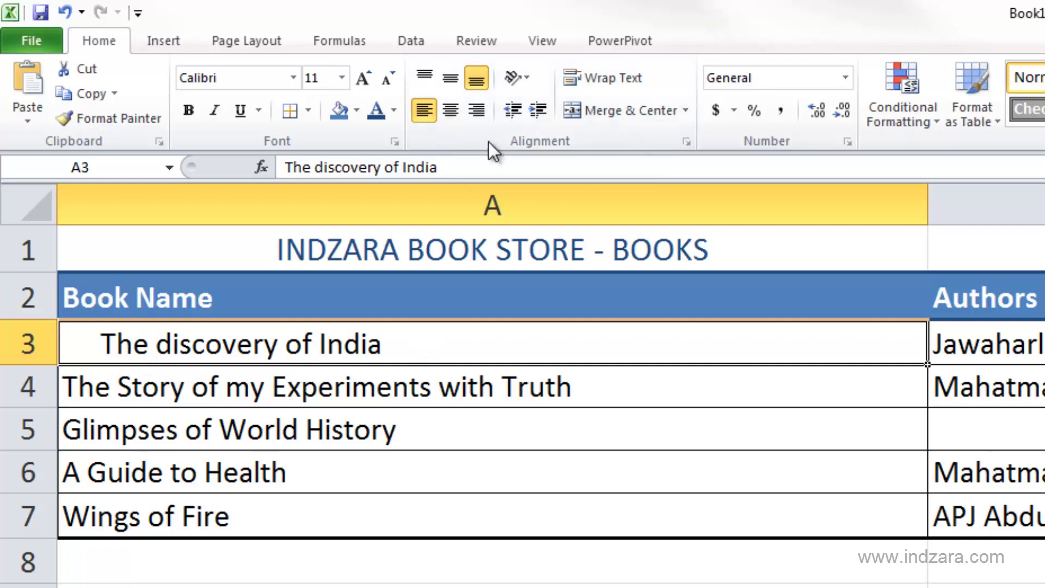
{"action": "left_click", "coordinate": [512, 115]}
{"action": "left_click", "coordinate": [512, 113]}
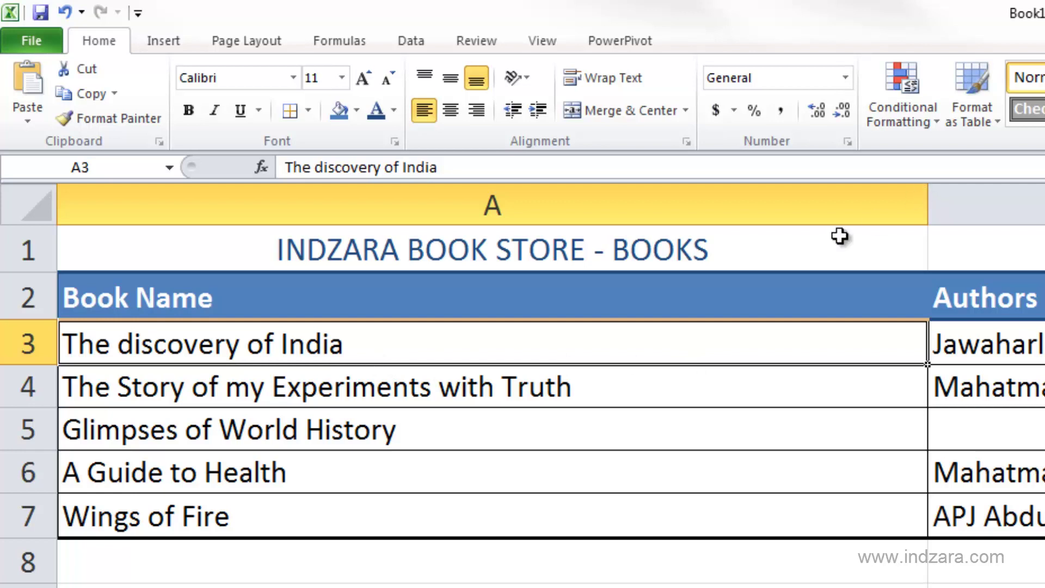
Step: AutoFit column A to the book names and bring up the Format Cells alignment settings for A3
{"action": "double_click", "coordinate": [929, 205]}
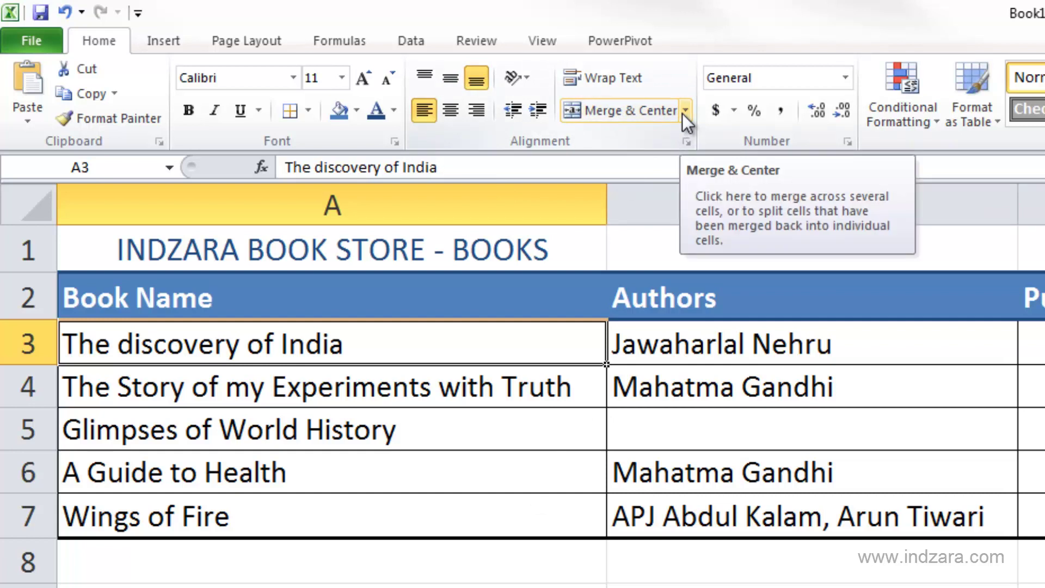
{"action": "left_click", "coordinate": [686, 142]}
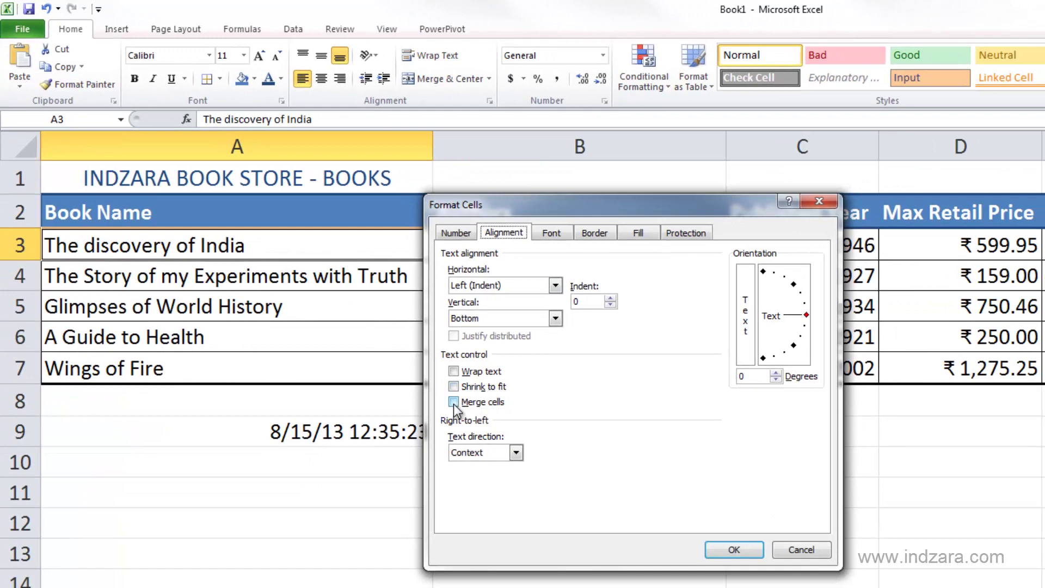
Step: Cancel the Format Cells dialog without changes and select title cell A1
{"action": "left_click", "coordinate": [783, 549]}
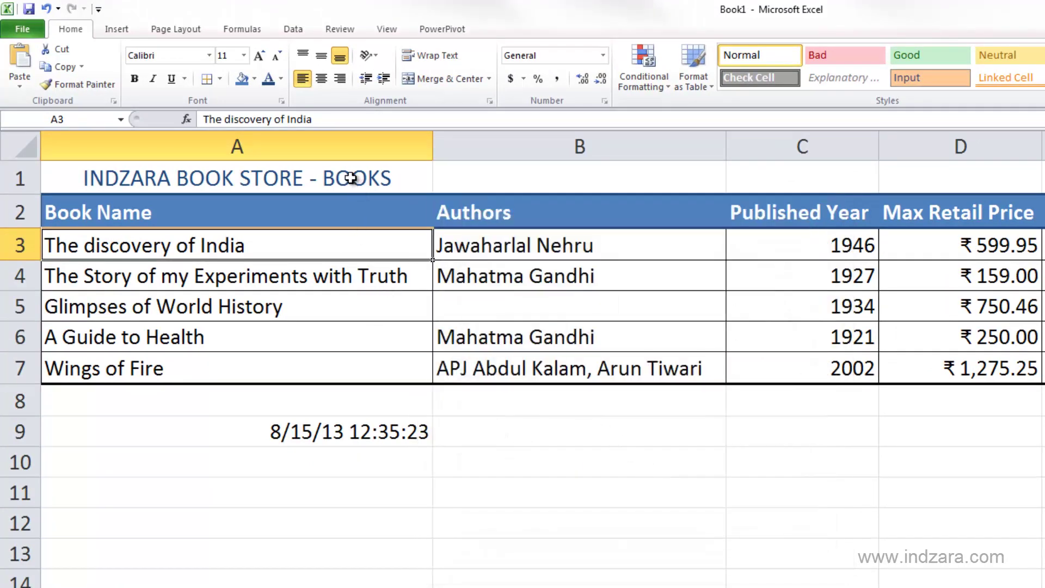
{"action": "left_click", "coordinate": [316, 178]}
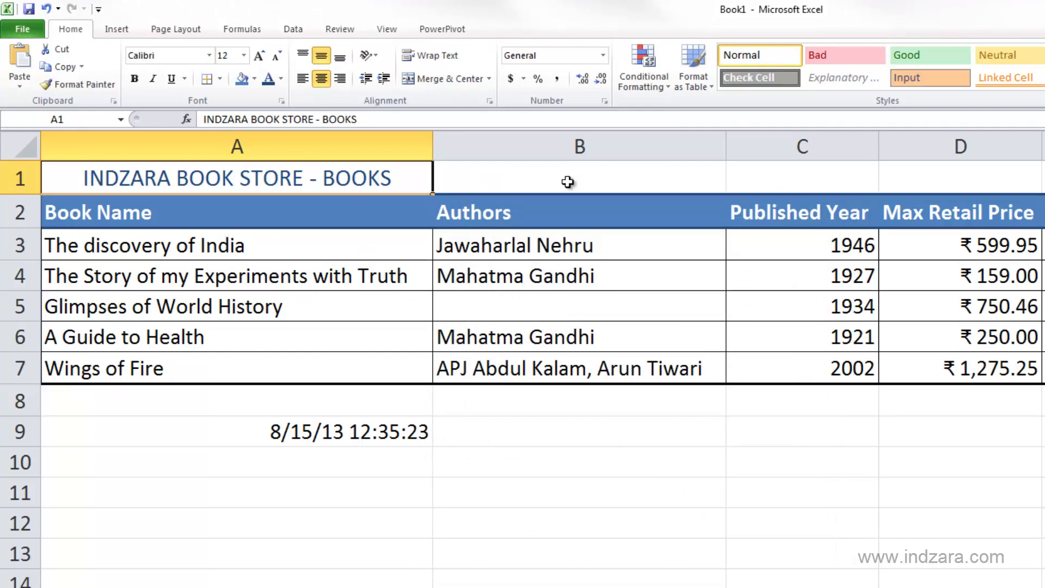
Step: Select A1:E1 and apply Merge & Center to the INDZARA BOOK STORE - BOOKS title
{"action": "left_click_drag", "start_coordinate": [371, 178], "coordinate": [720, 177]}
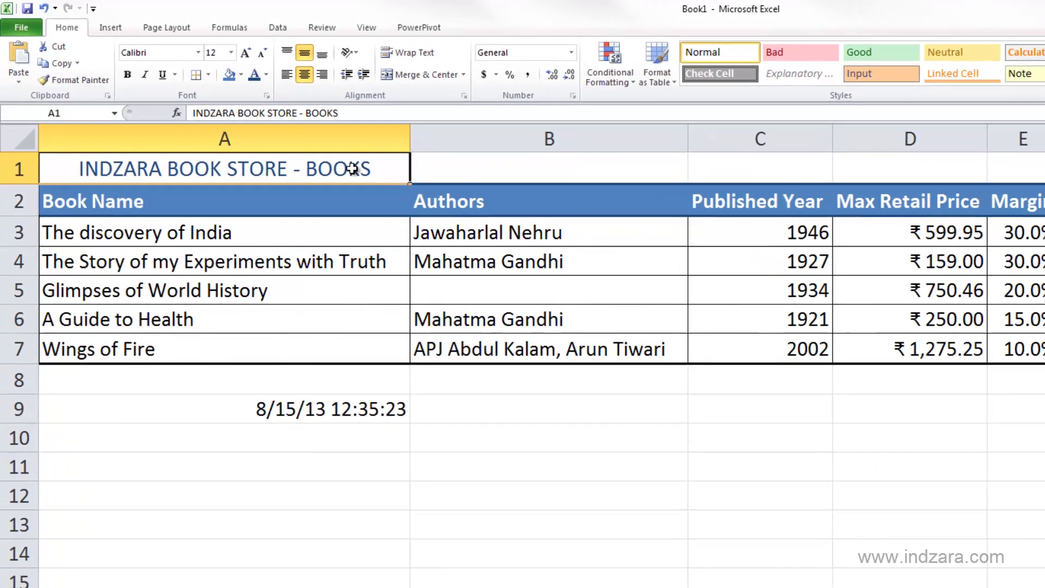
{"action": "left_click_drag", "start_coordinate": [644, 158], "coordinate": [929, 158]}
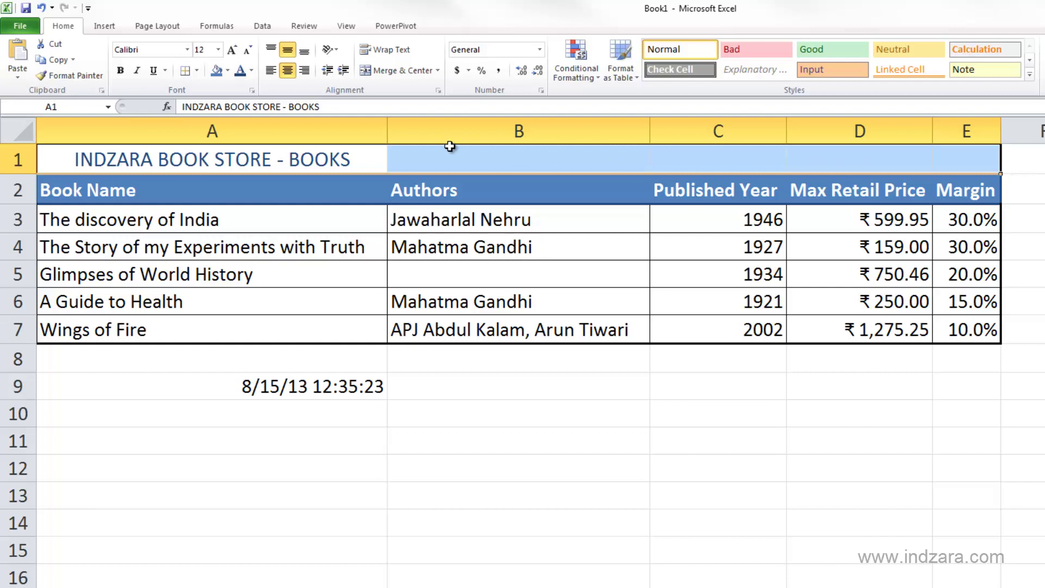
{"action": "left_click", "coordinate": [420, 76]}
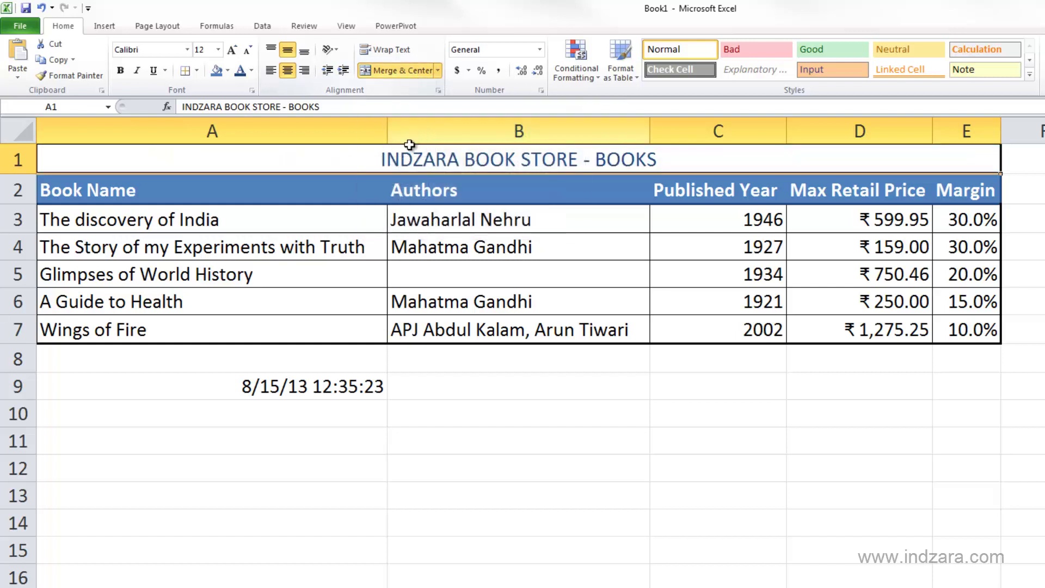